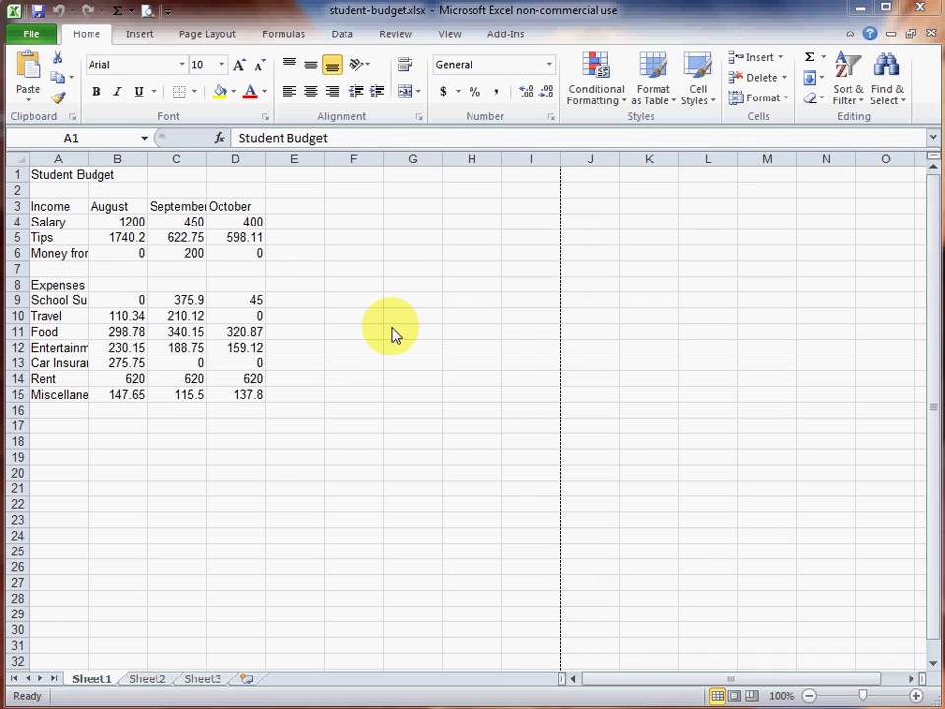
Step: Review the file formats available for saving the student-budget workbook, and leave without saving a copy
left_click(44, 41)
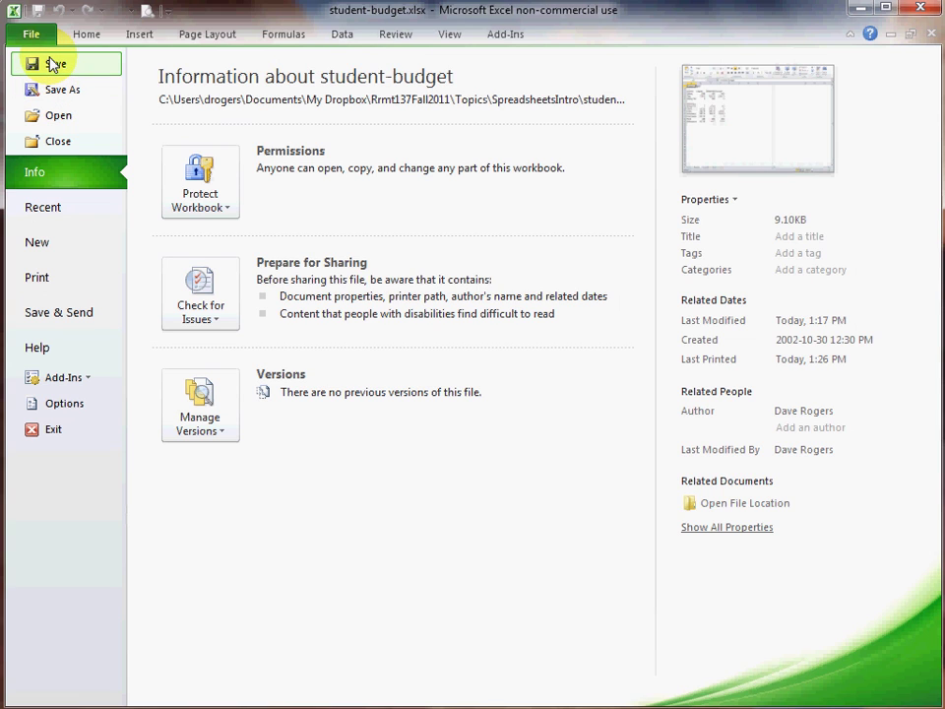
left_click(52, 64)
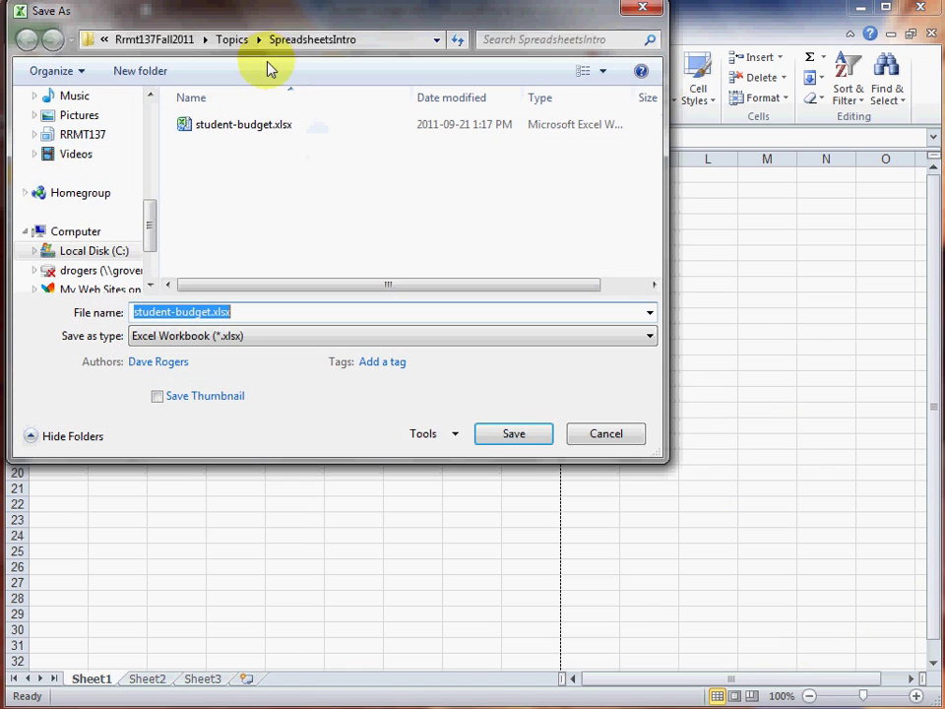
left_click_drag(267, 21, 347, 132)
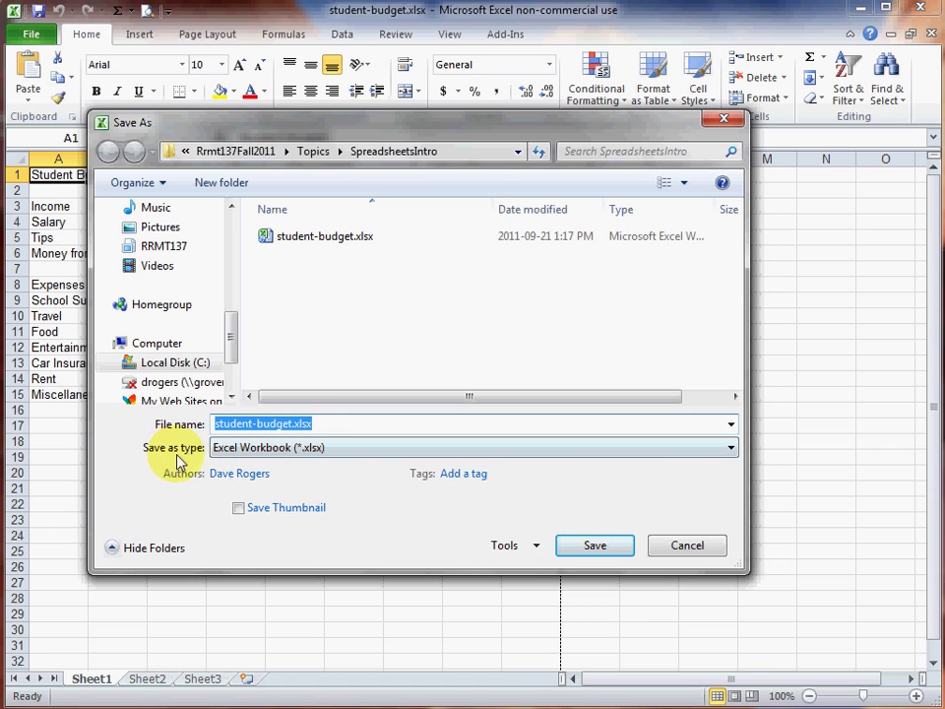
left_click(704, 453)
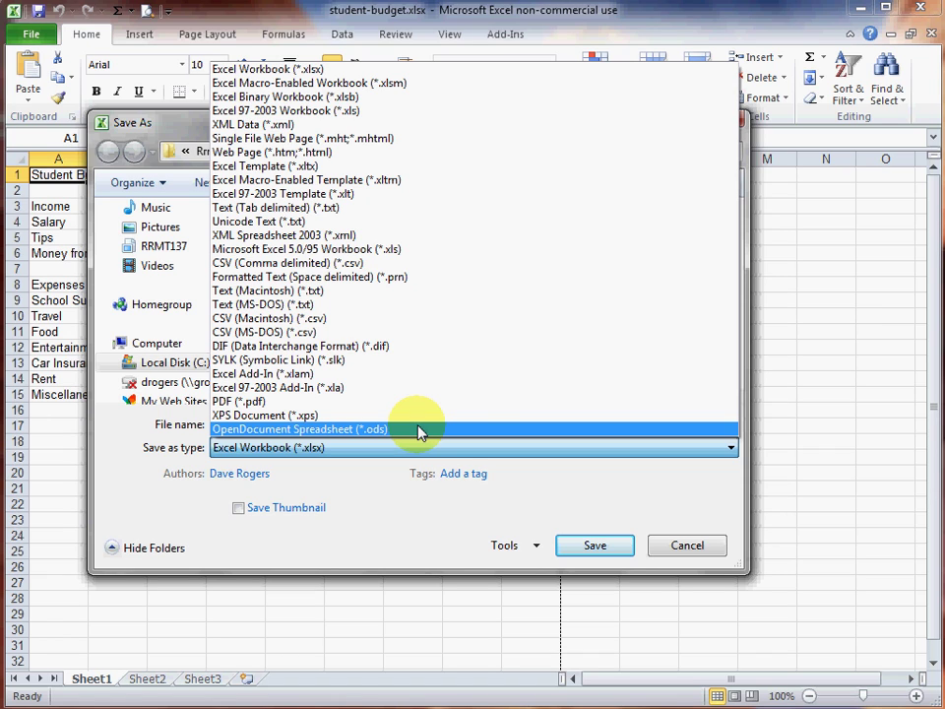
left_click(679, 552)
left_click(679, 551)
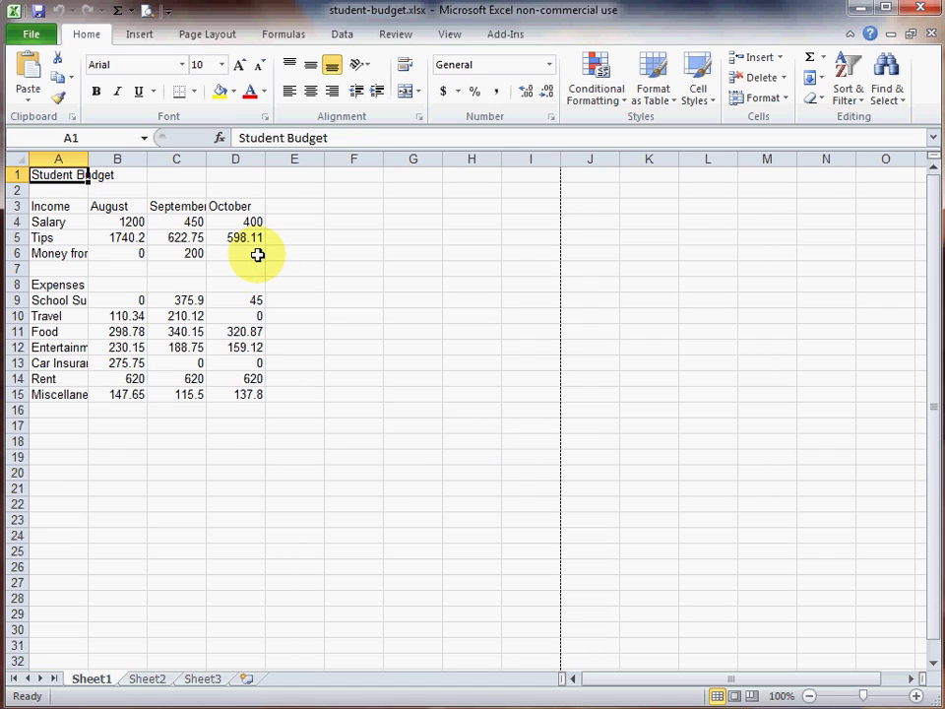
Step: Select cells F5, B5, F7, G13, A13 and A1 in turn to examine their cell references
left_click(351, 237)
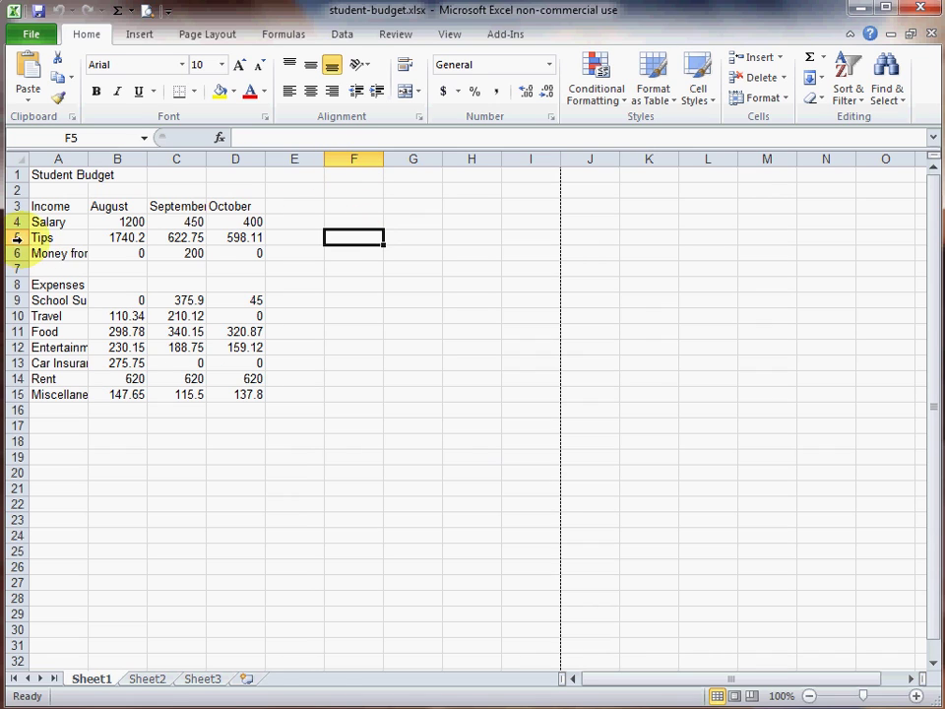
left_click(131, 236)
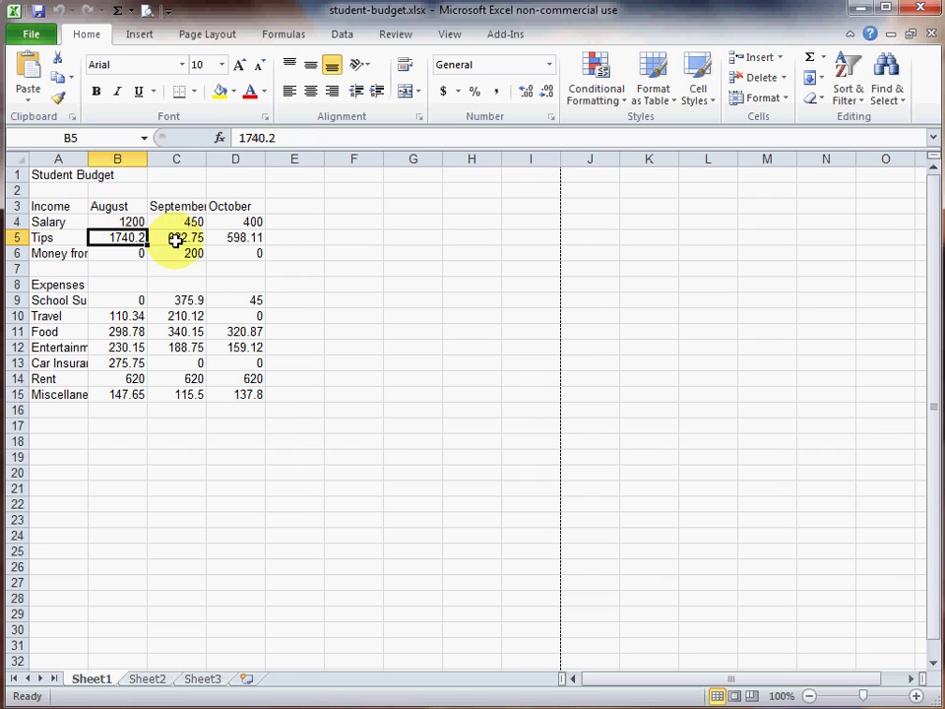
left_click(354, 263)
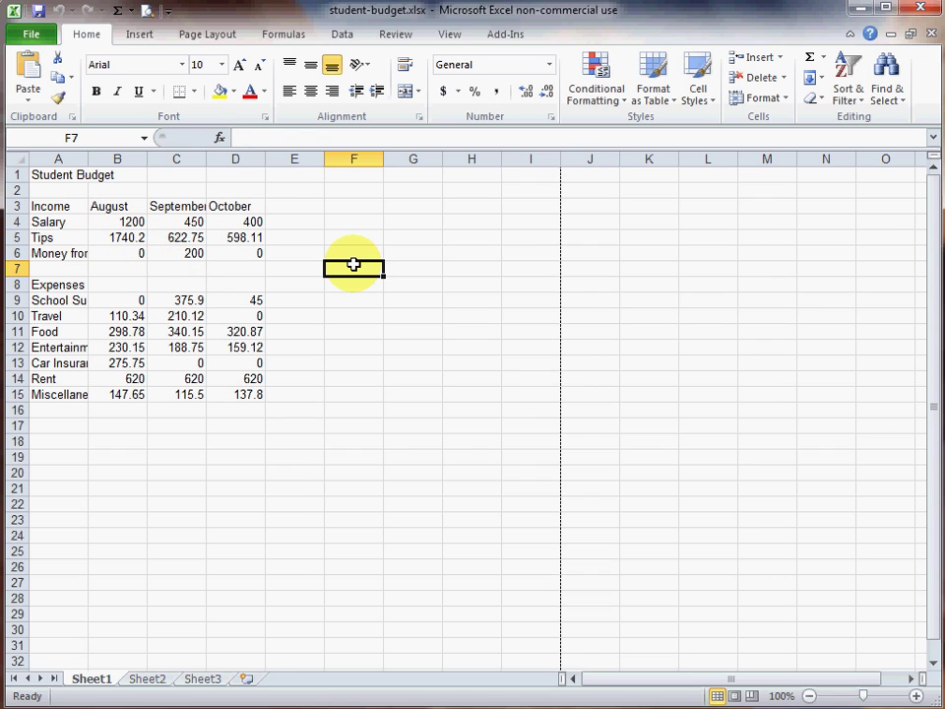
left_click(389, 364)
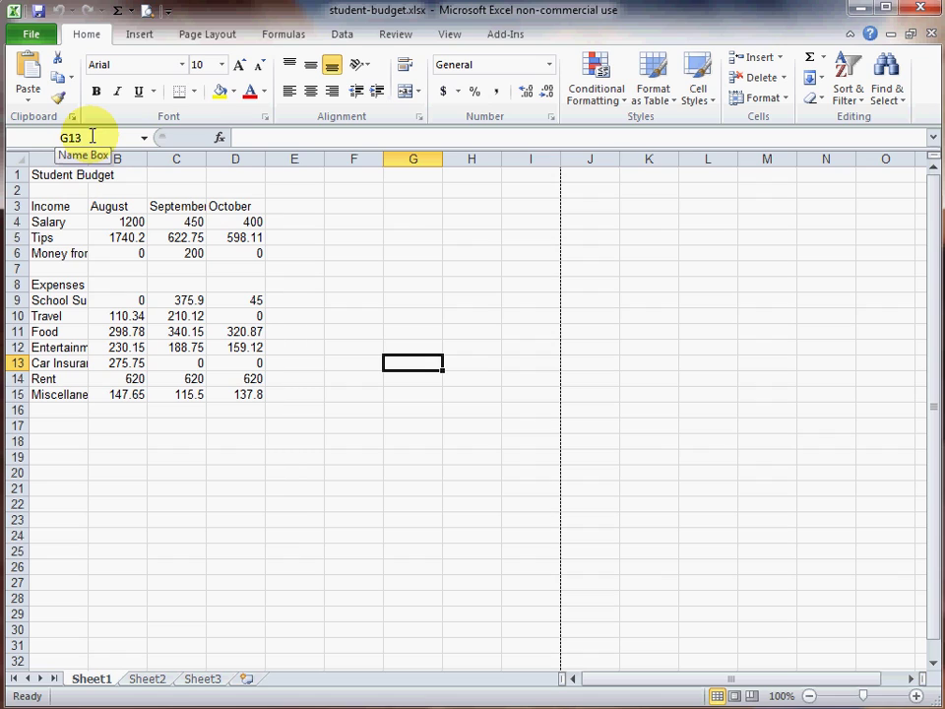
left_click(73, 364)
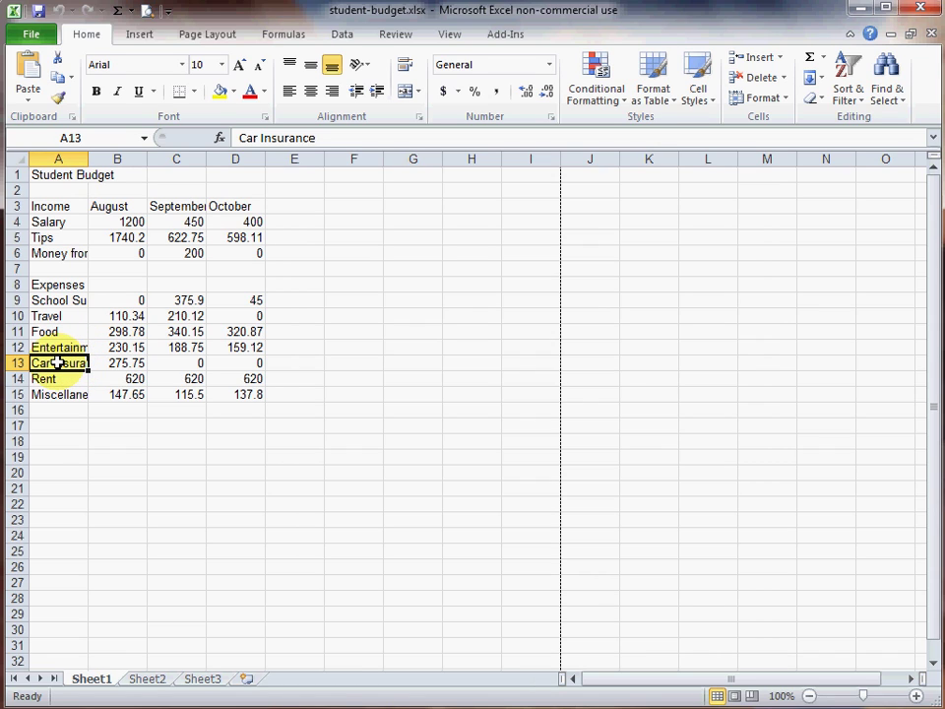
left_click(57, 175)
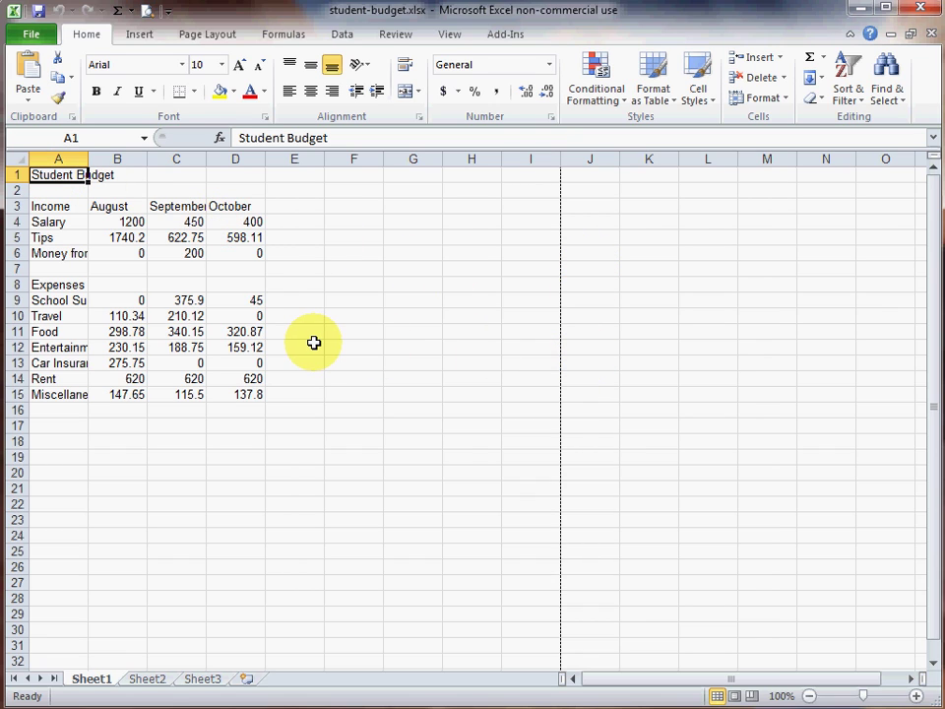
Step: Examine the full contents of individual income and expense cells, including D15, A6, D4, C5, C3, A4 and A10
left_click(252, 394)
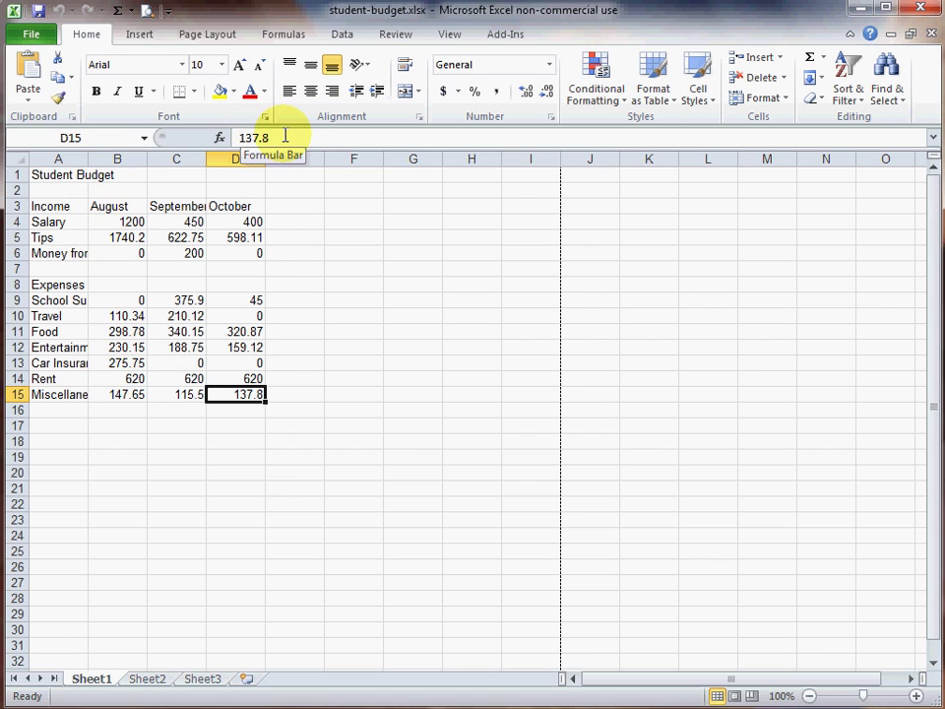
left_click(74, 253)
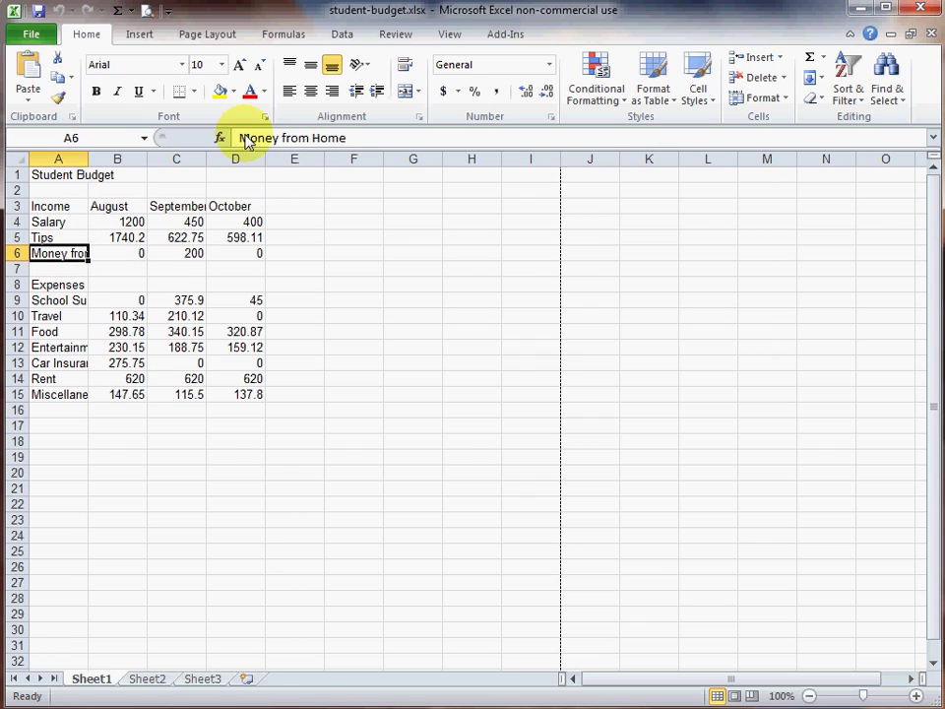
left_click(293, 225)
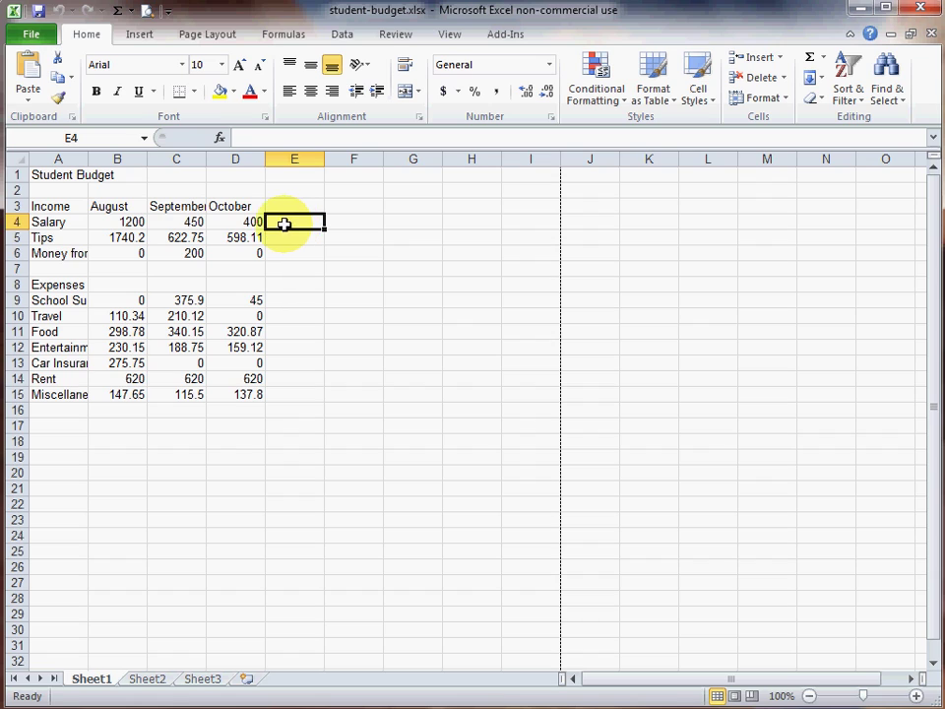
left_click(253, 222)
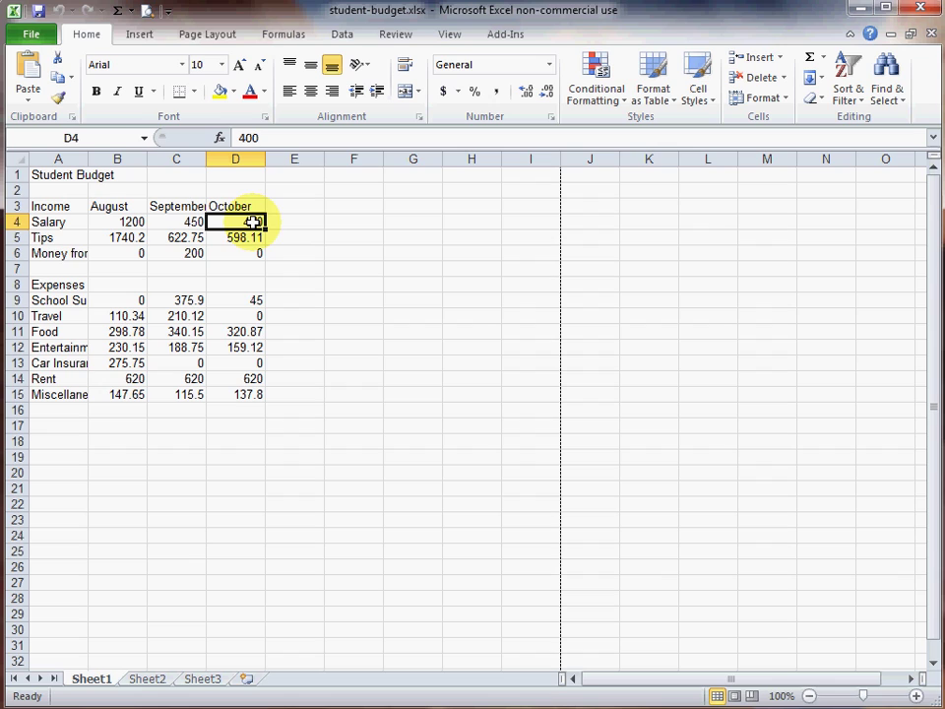
left_click(191, 240)
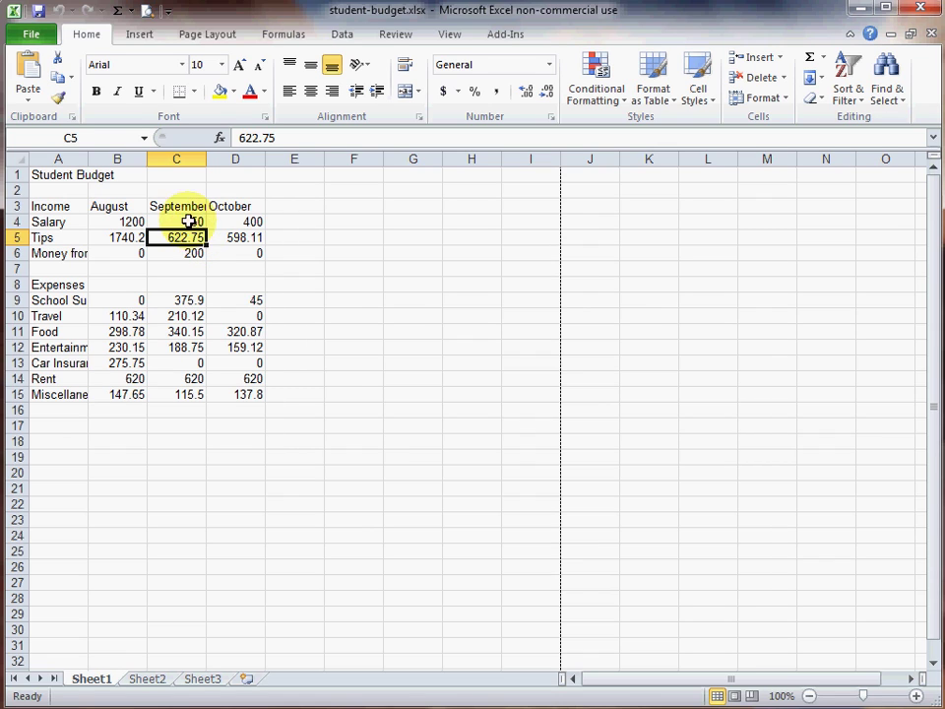
left_click(180, 206)
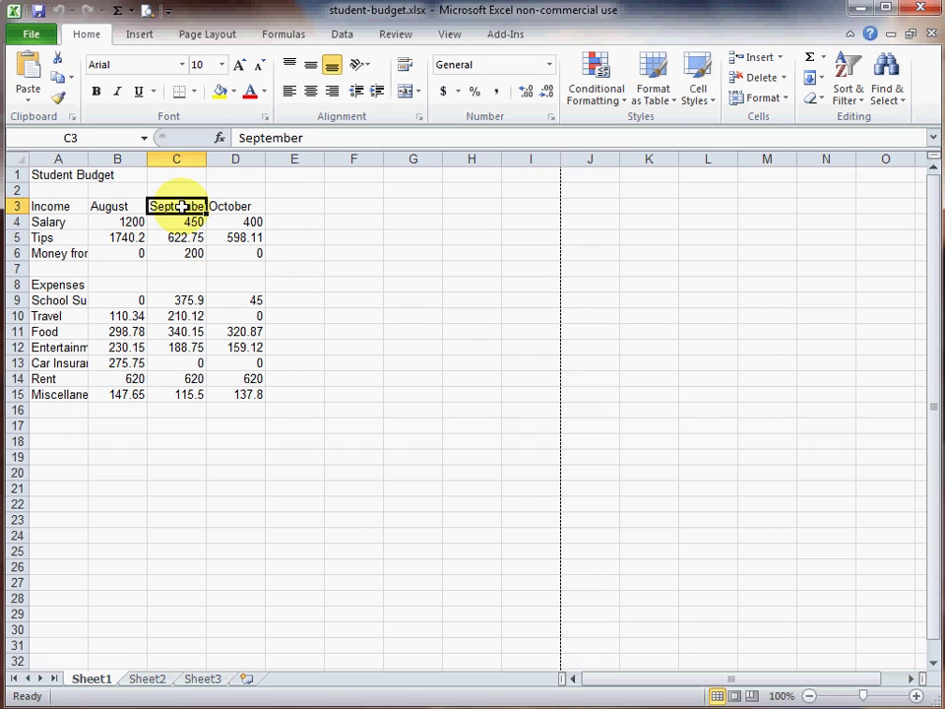
left_click(61, 225)
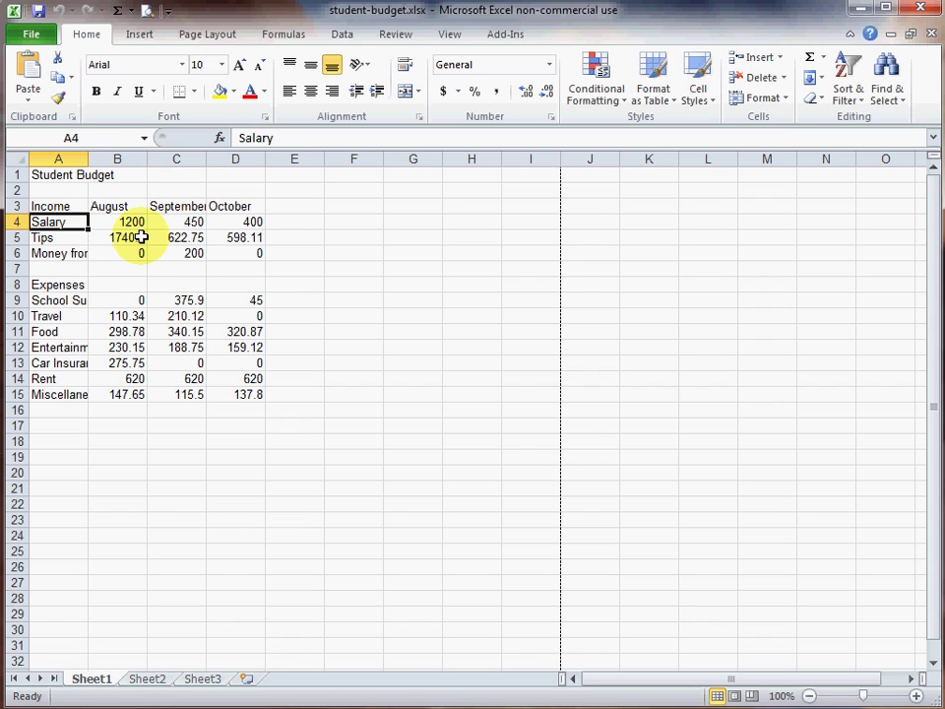
left_click(76, 317)
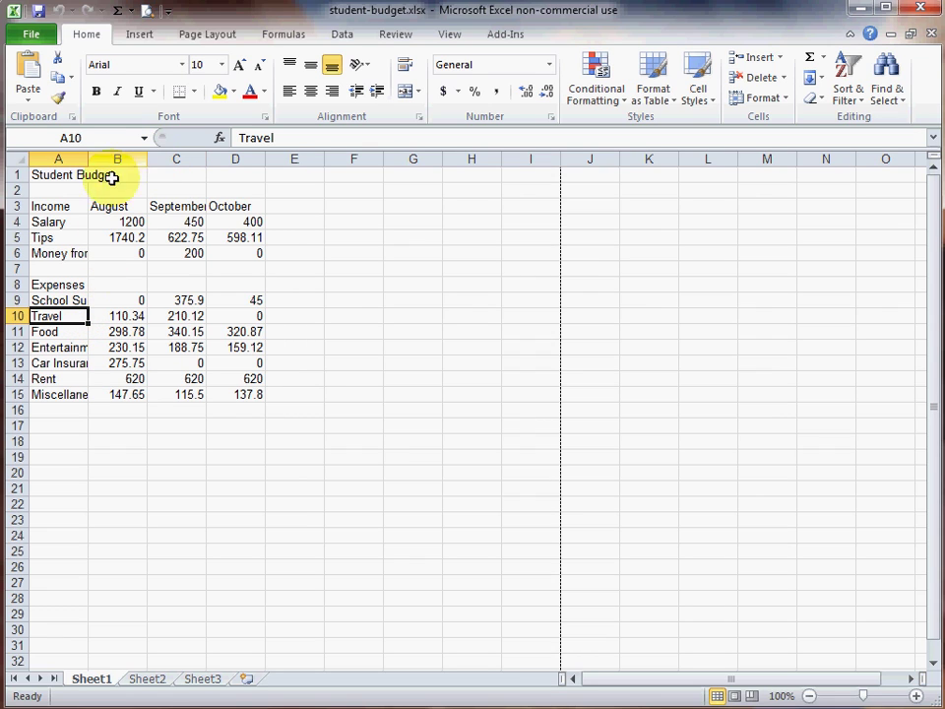
Step: Select the whole of row 3, followed by the whole of row 6, to examine how rows extend across the sheet
left_click(9, 206)
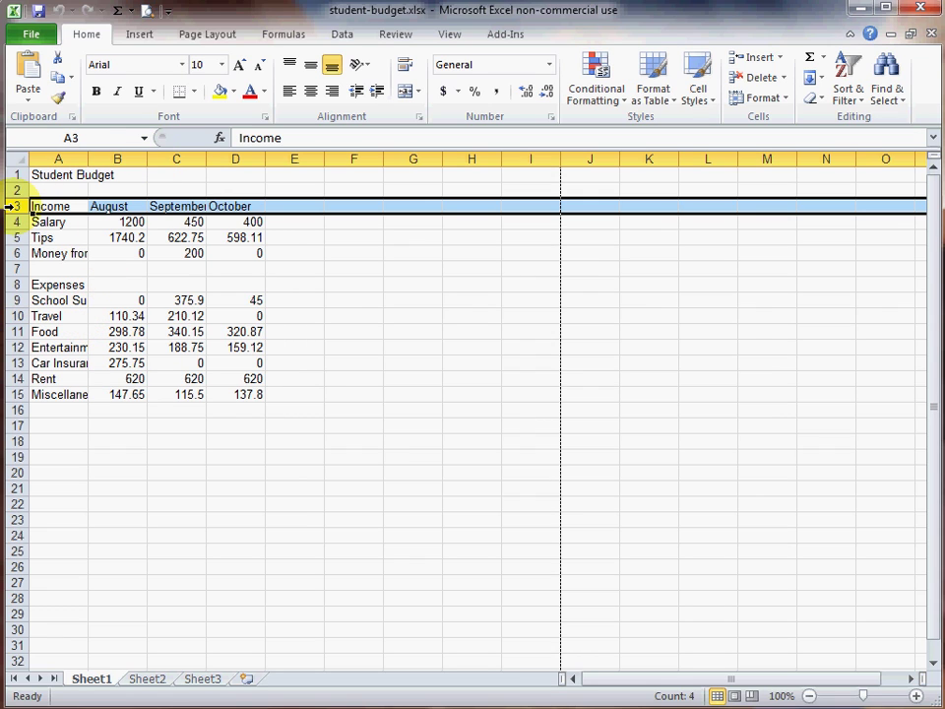
left_click(12, 253)
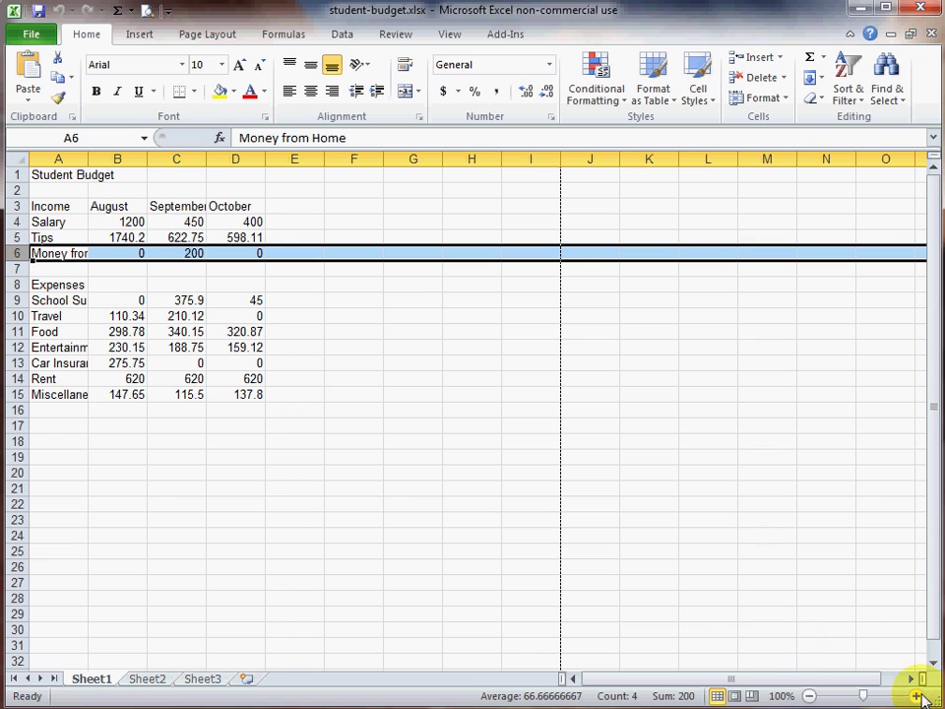
left_click_drag(915, 684, 601, 680)
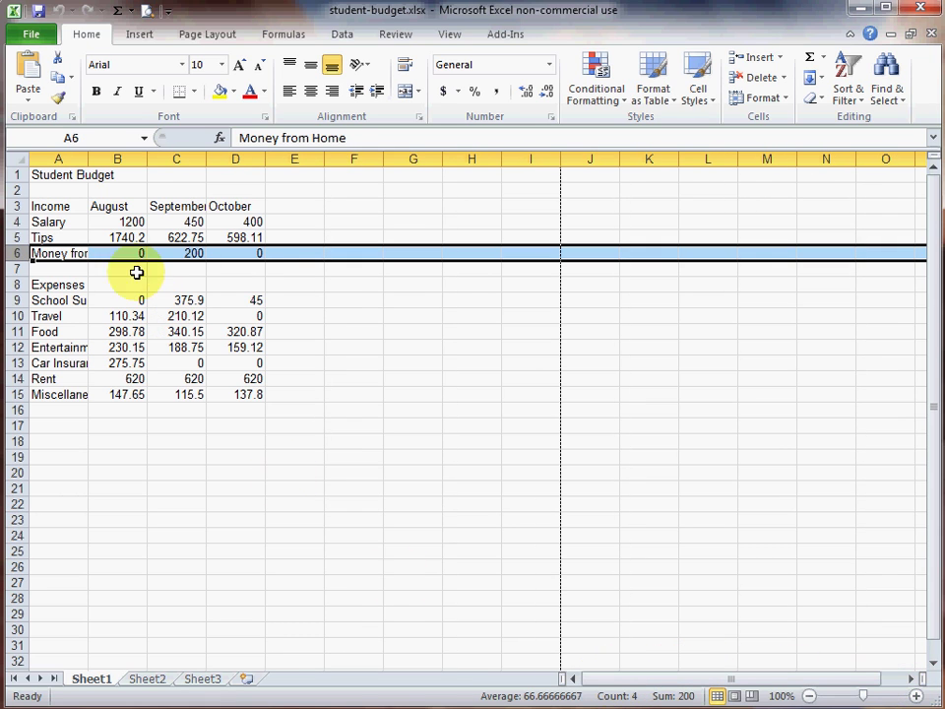
Step: Starting from cell A1, jump down column A to the last row of the worksheet
left_click(77, 177)
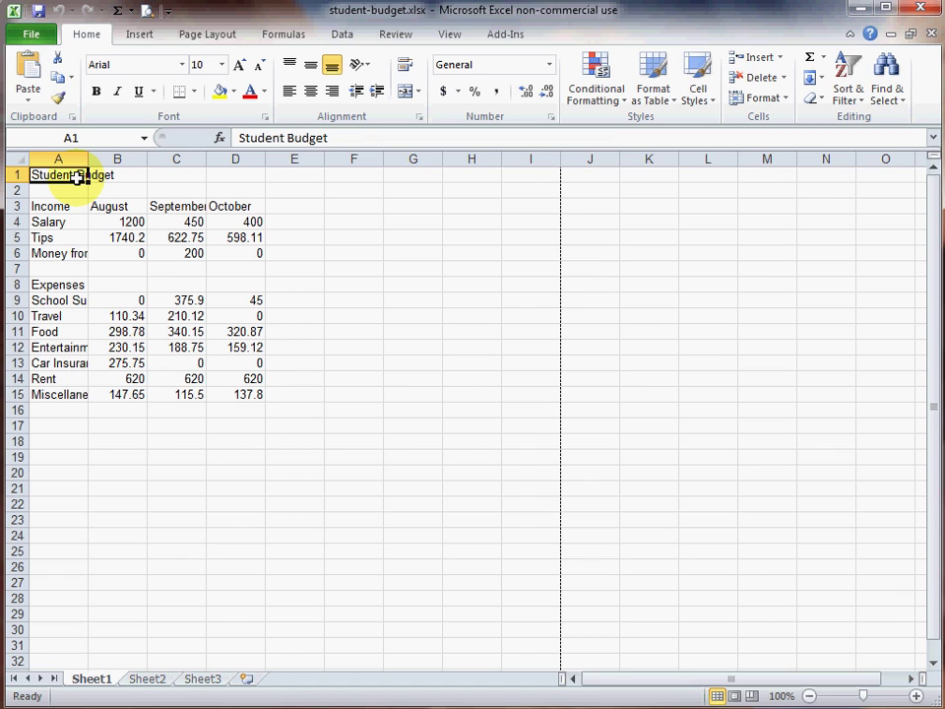
key("ctrl+Down")
key("ctrl+Down")
key("ctrl+Down")
key("ctrl+Down")
key("ctrl+Down")
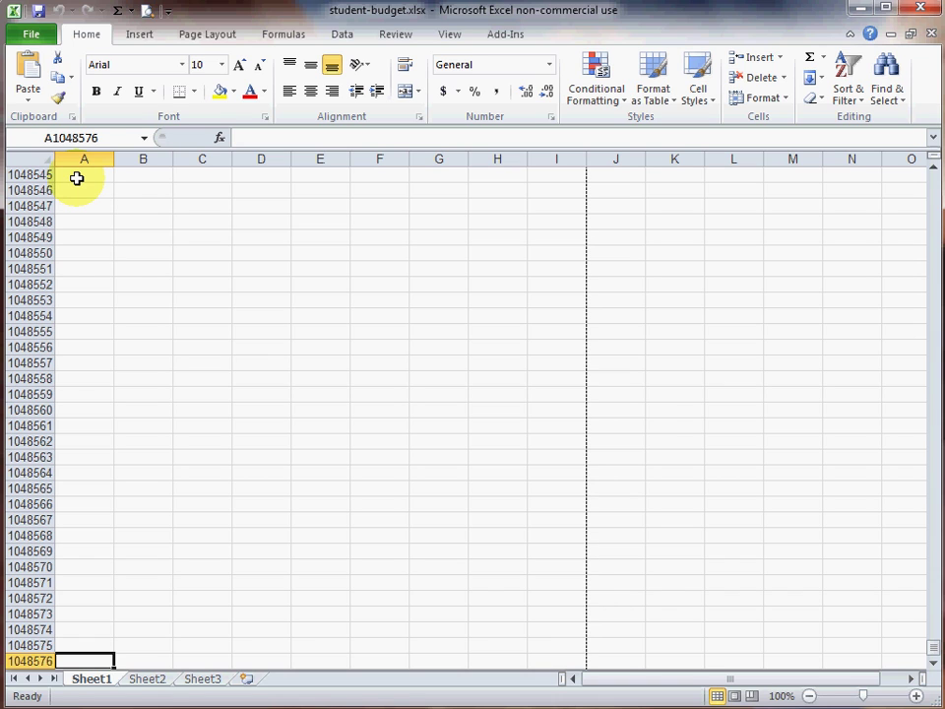
Step: Jump back up column A from the last worksheet row to cell A1
key("ctrl+Up")
key("ctrl+Up")
key("ctrl+Up")
key("ctrl+Up")
key("ctrl+Up")
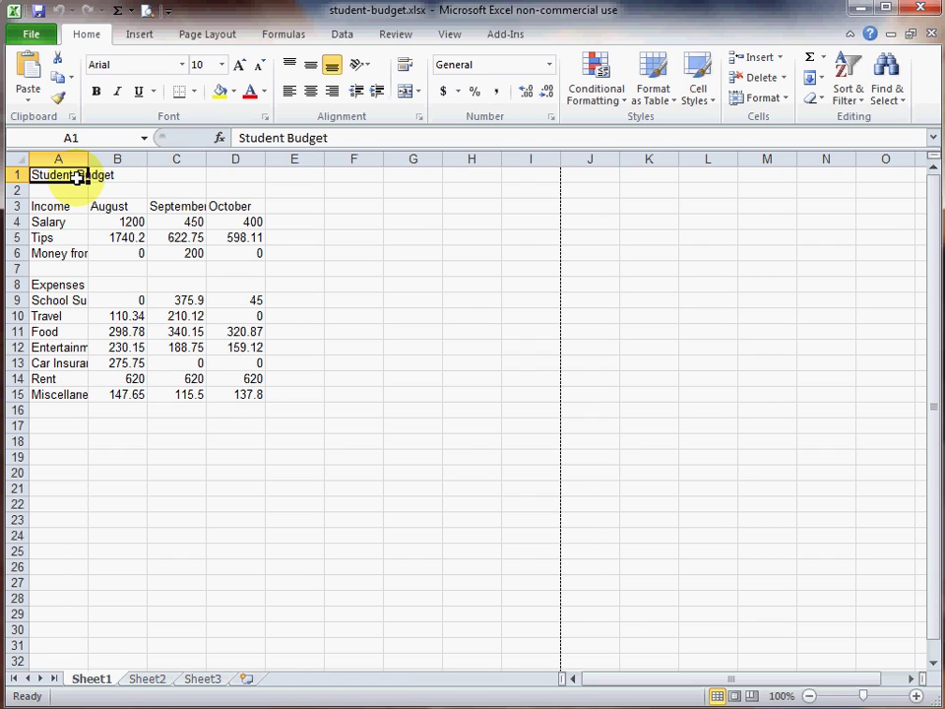
Step: Select entire rows 4 and 10, followed by entire columns C and D, one at a time
left_click(7, 222)
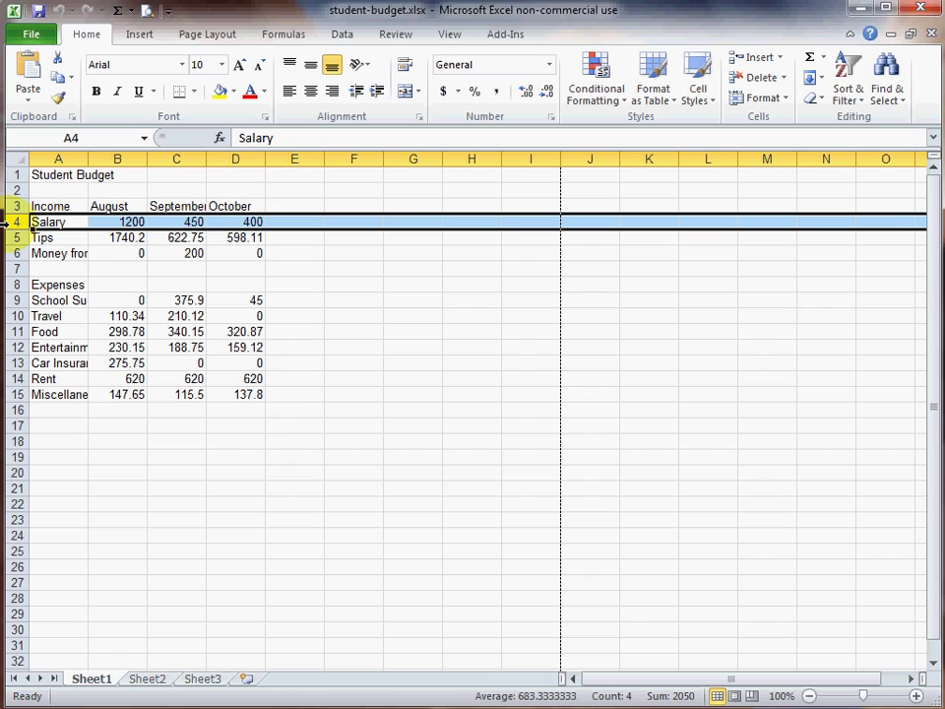
left_click(15, 315)
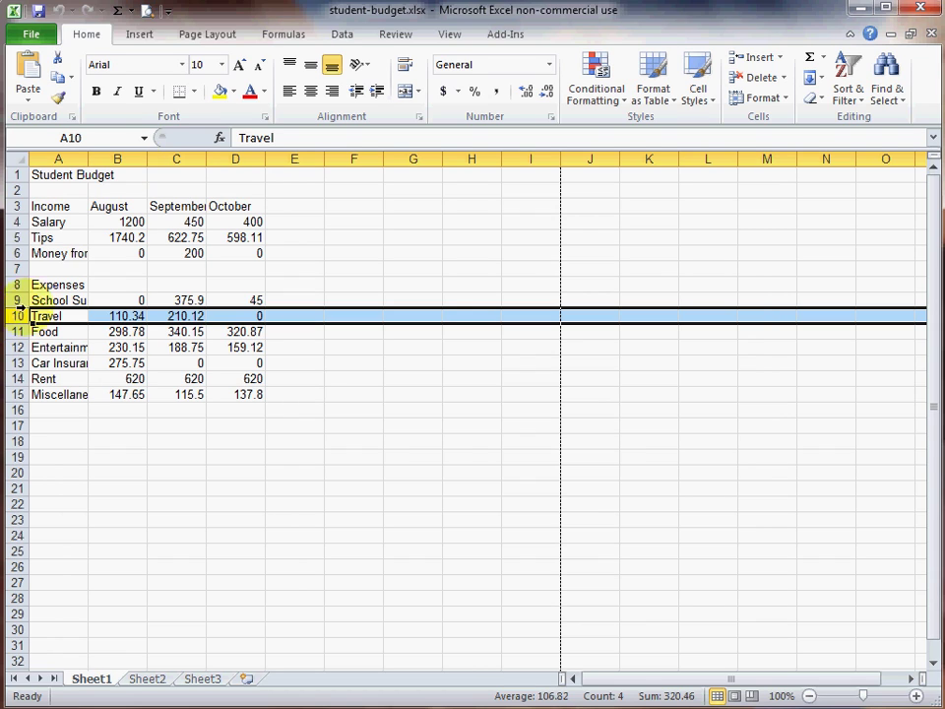
left_click(166, 155)
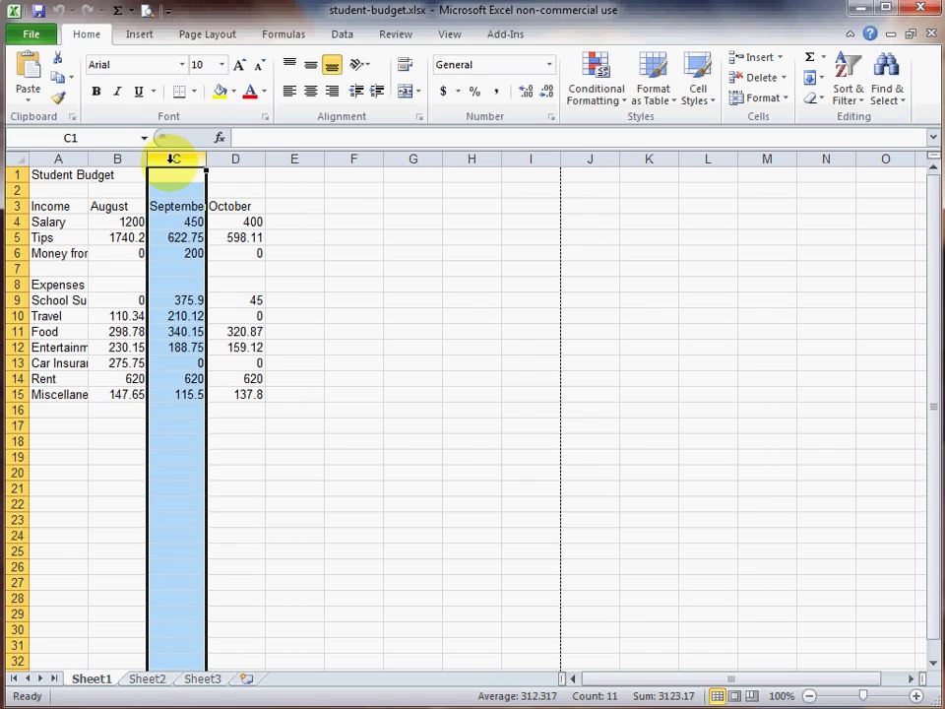
left_click(252, 159)
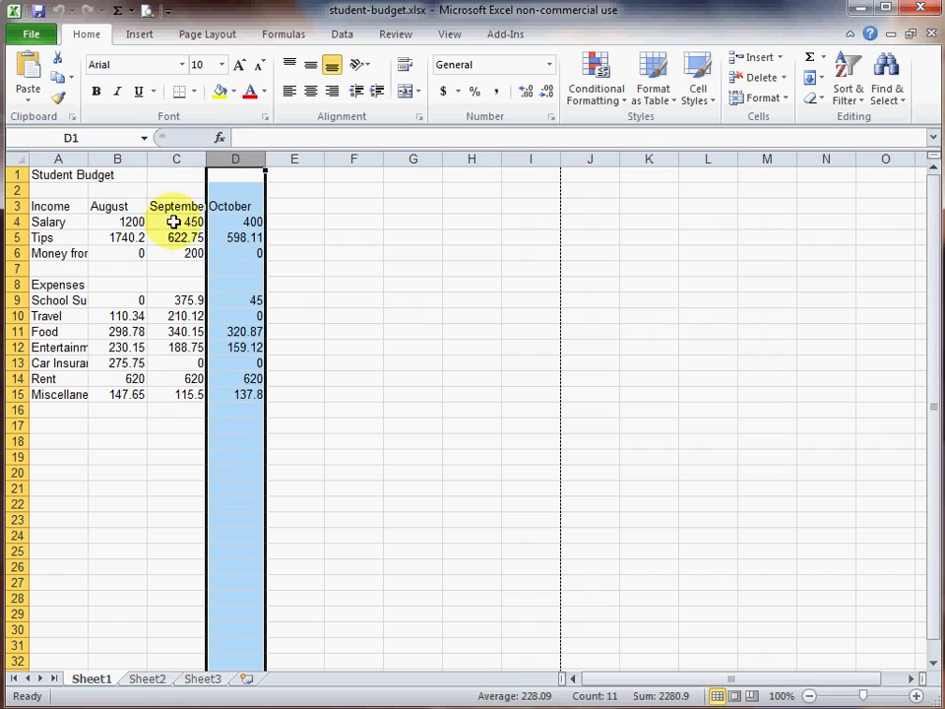
Step: Select cell D6, followed by each month's whole column, B, C and D, one at a time
left_click(247, 255)
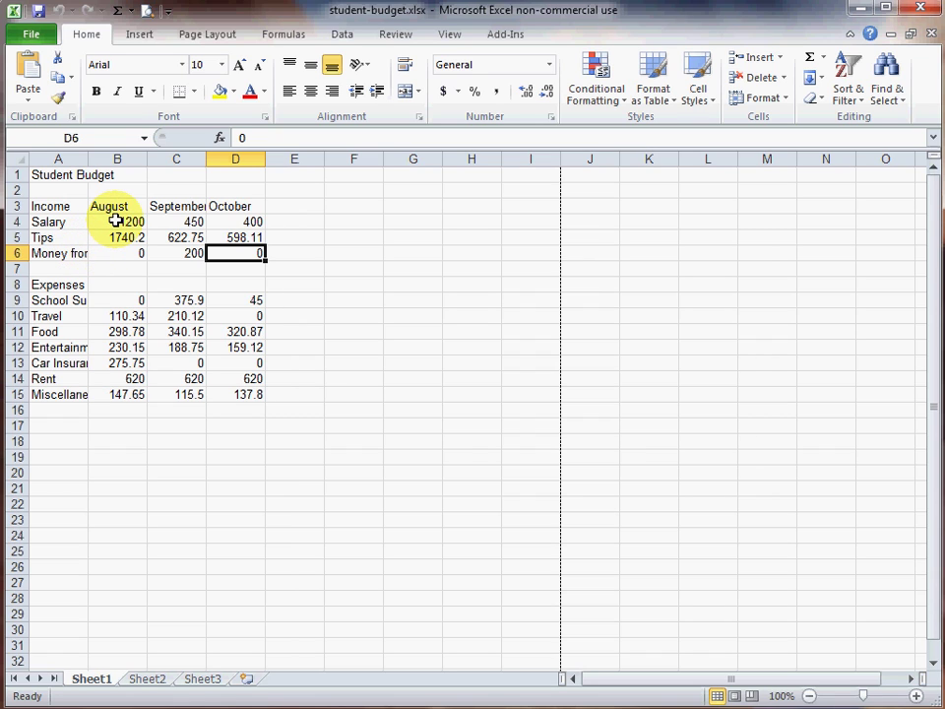
left_click(117, 157)
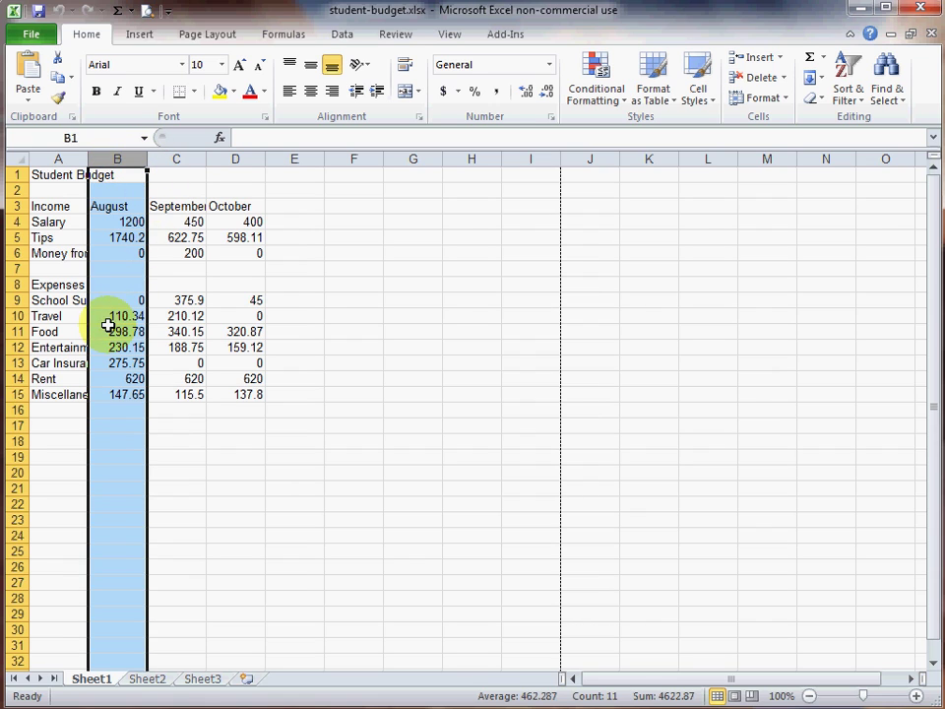
left_click(180, 156)
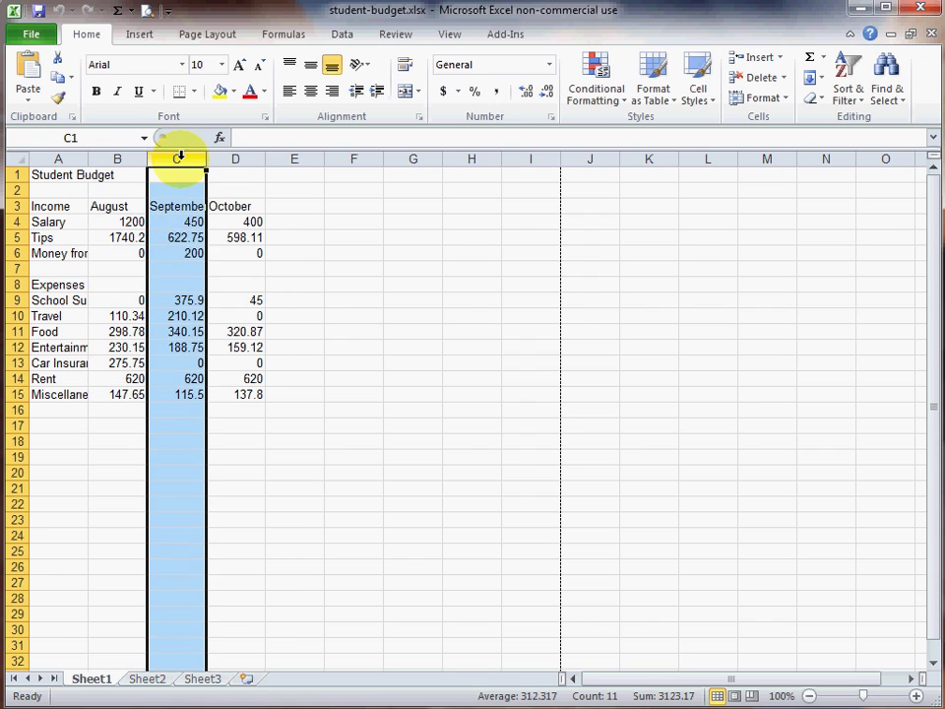
left_click(237, 158)
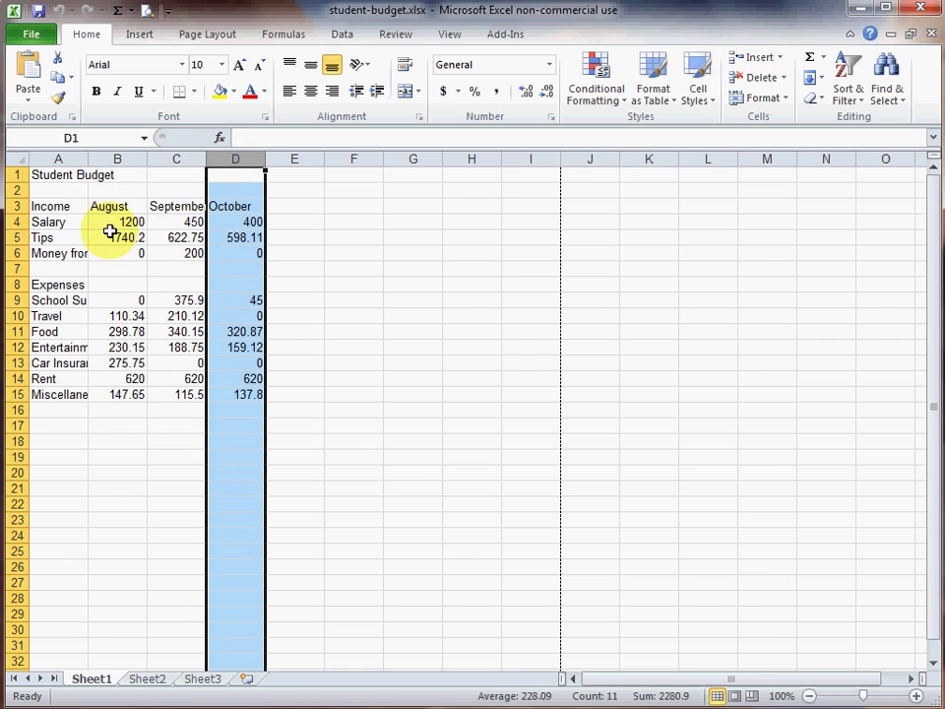
Step: Select the range B4:D6 holding the income figures for August to October
left_click_drag(110, 222, 226, 257)
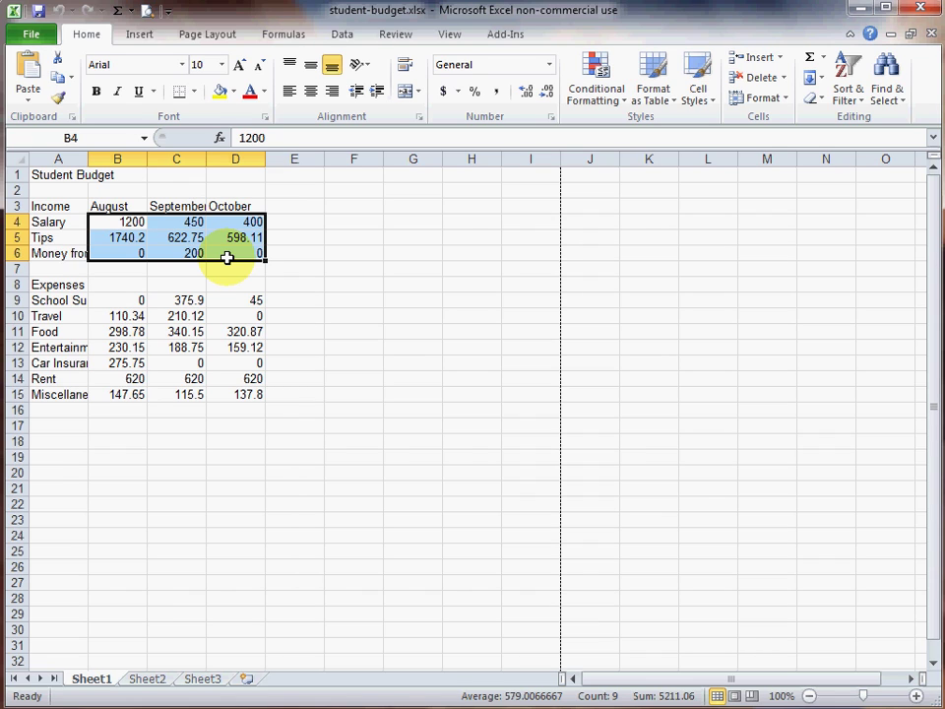
left_click(123, 225)
left_click_drag(124, 224, 231, 255)
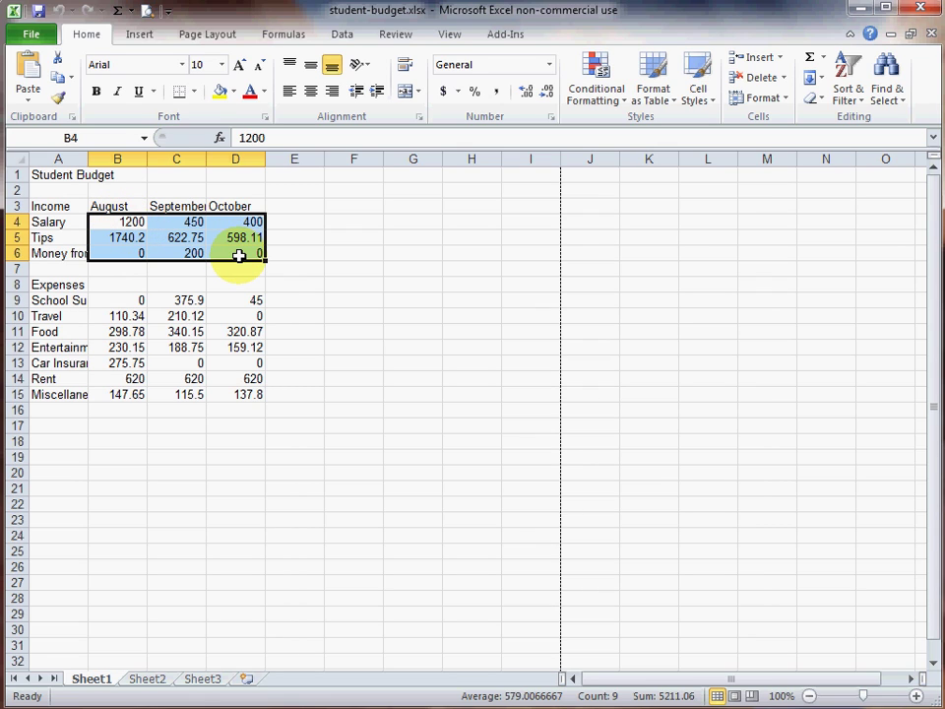
Step: Enter the range reference B4:D6 in cell F5 and select the income figures it describes
left_click(363, 238)
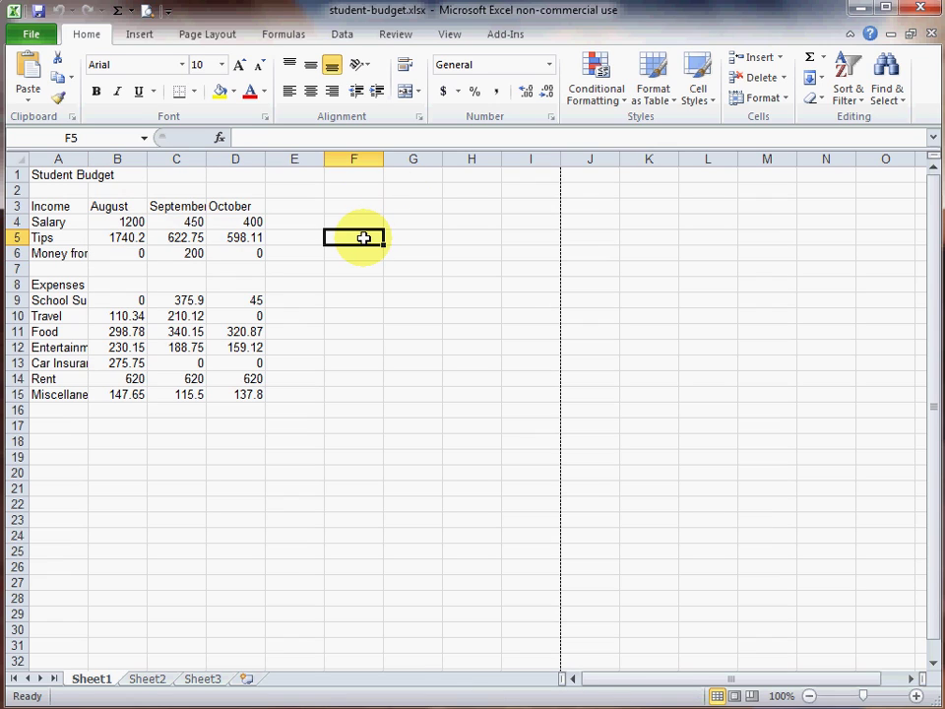
type("B")
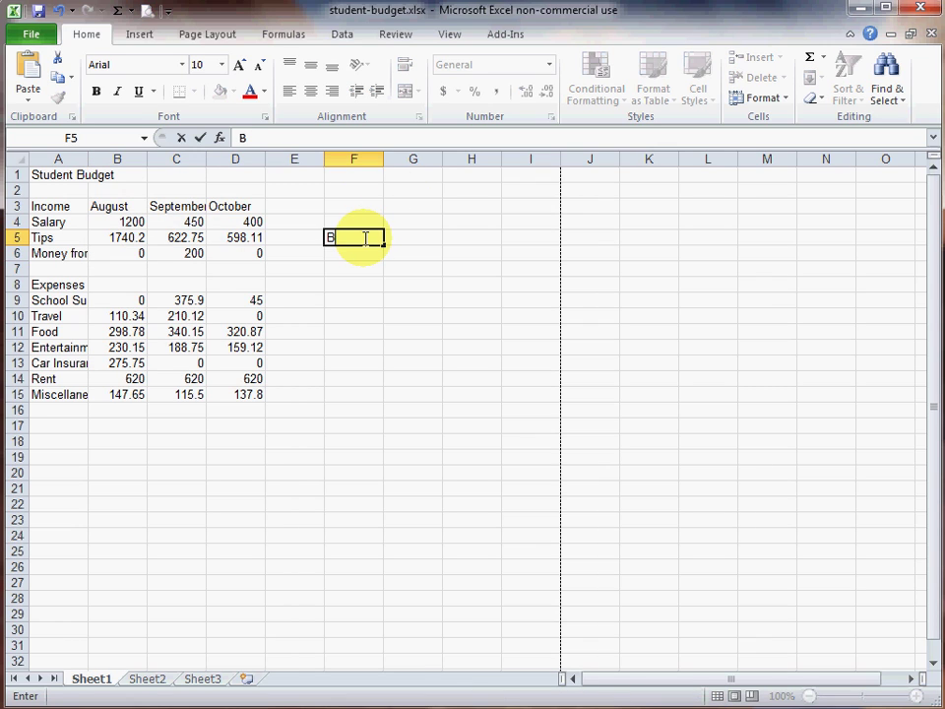
type("4:D6")
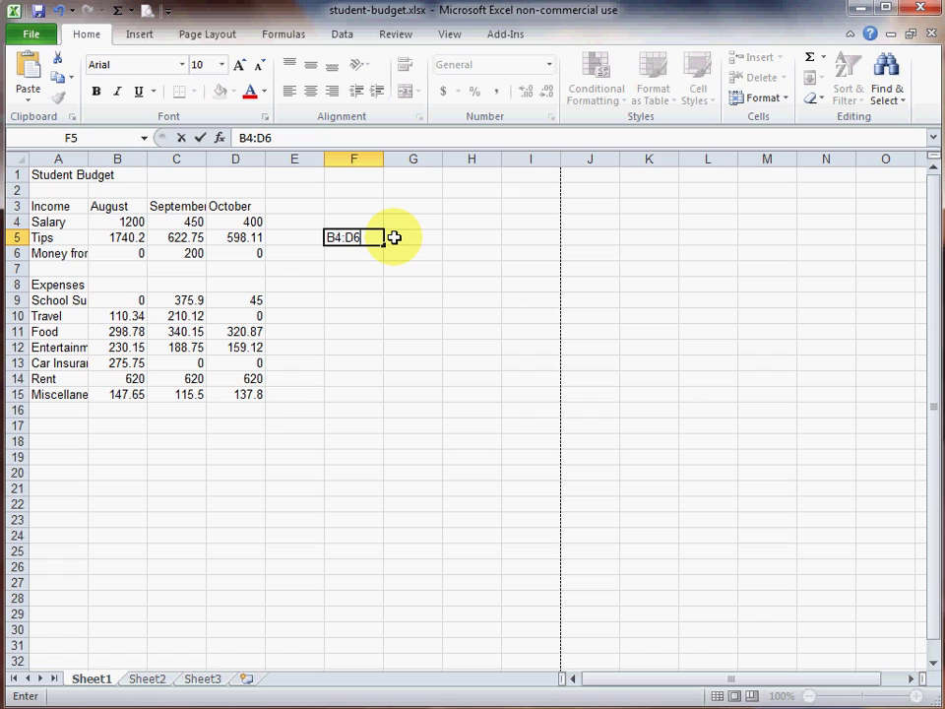
left_click_drag(130, 221, 242, 255)
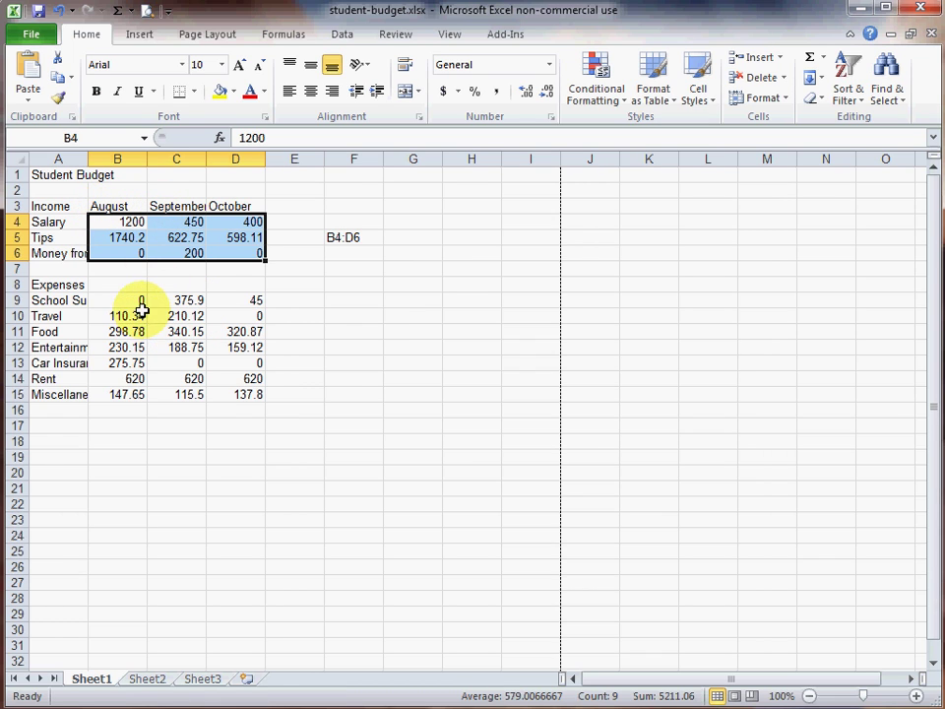
Step: Enter the range reference B9:C15 in cell F10 and select the August and September expenses from either corner
left_click_drag(135, 302, 183, 397)
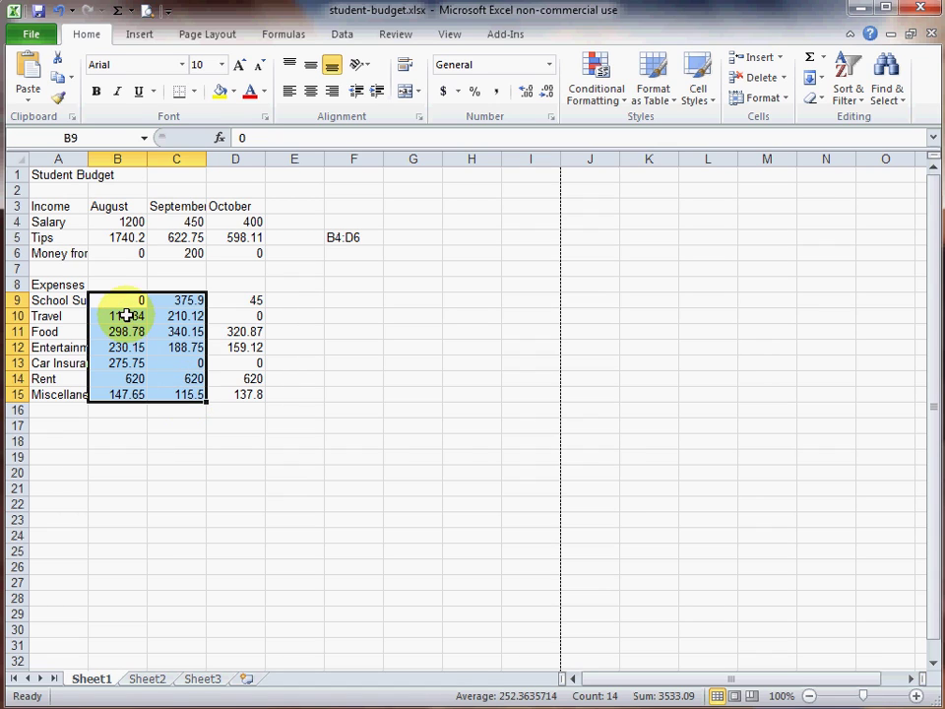
left_click(343, 317)
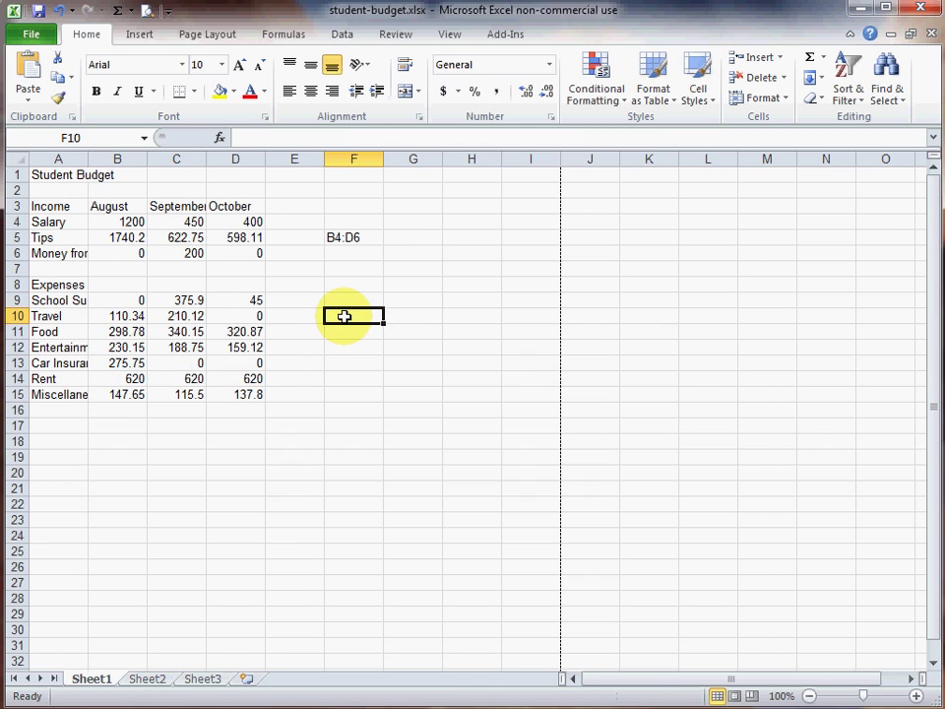
type("B9:C15")
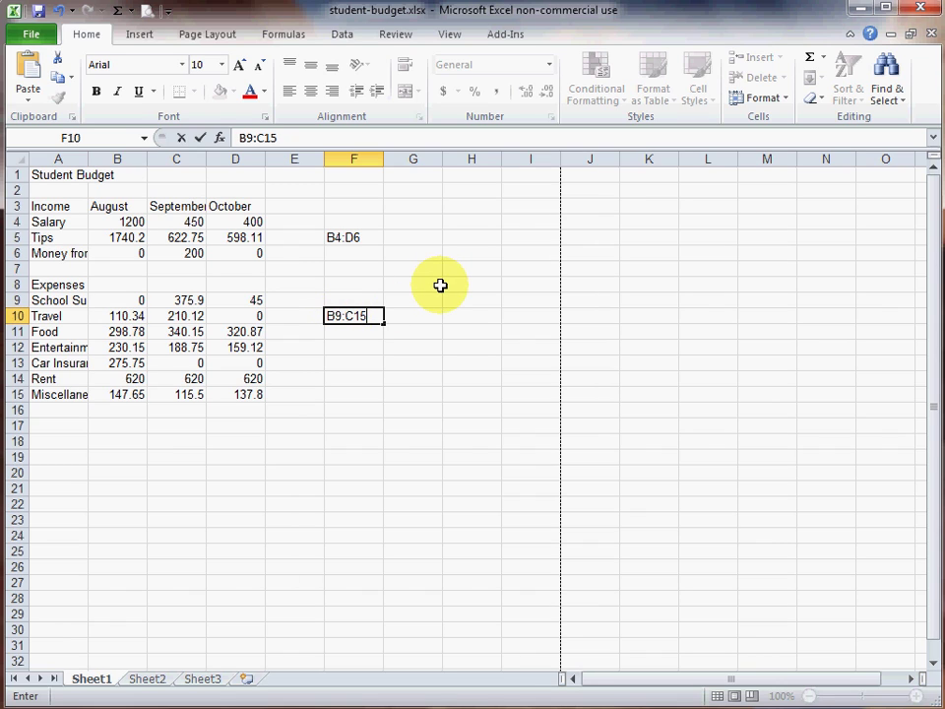
left_click_drag(128, 300, 194, 398)
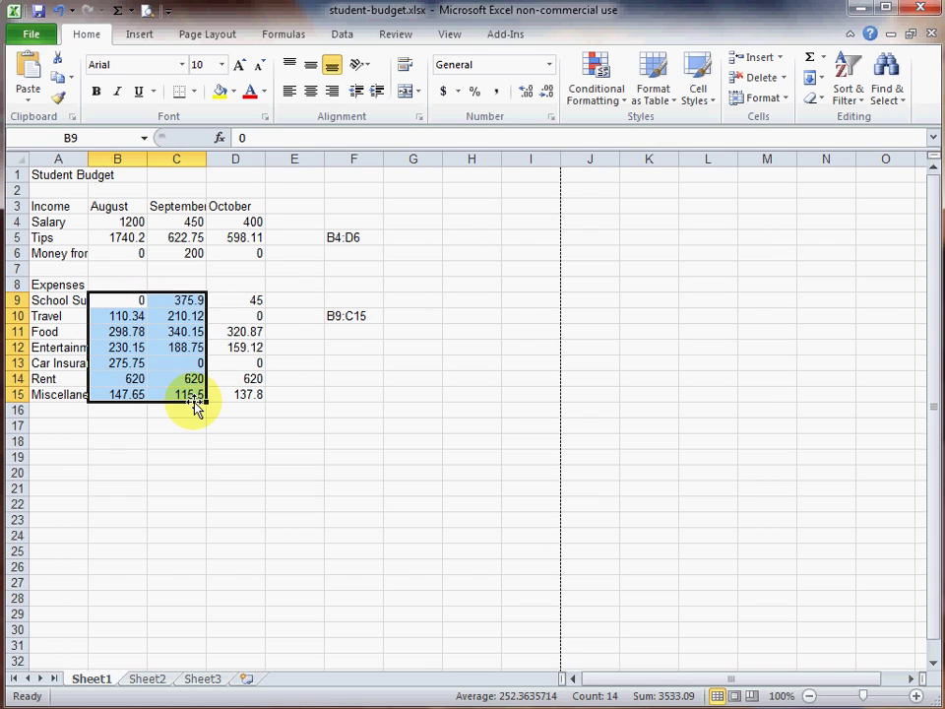
left_click(204, 470)
left_click_drag(187, 395, 125, 301)
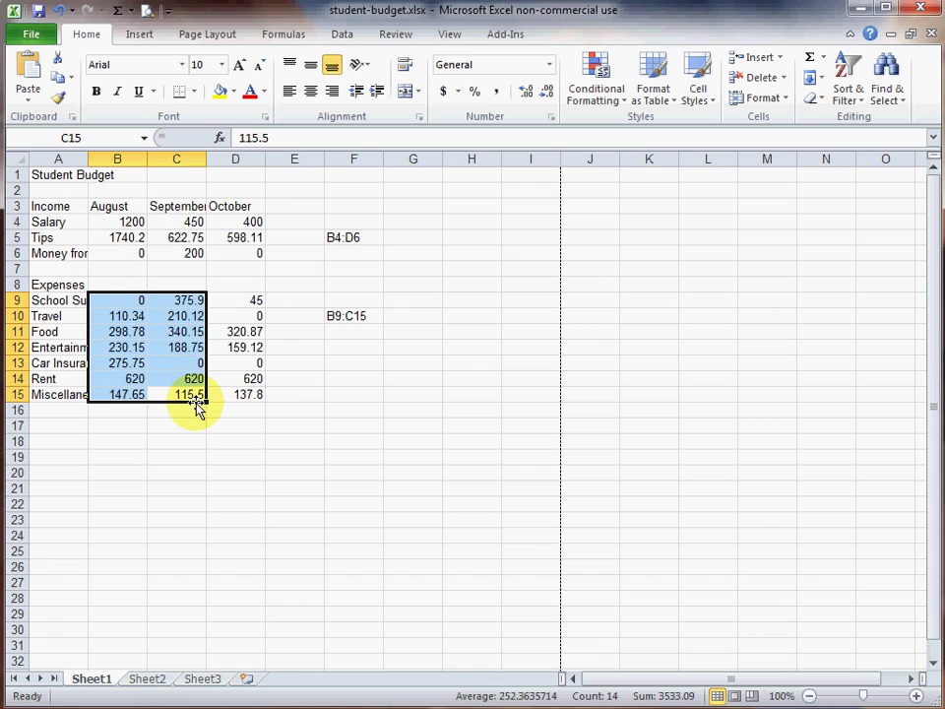
Step: Select the October figures D4:D15, enter the range reference d4:d15 in cell F13, and select that range again
left_click(253, 223)
left_click_drag(253, 222, 256, 393)
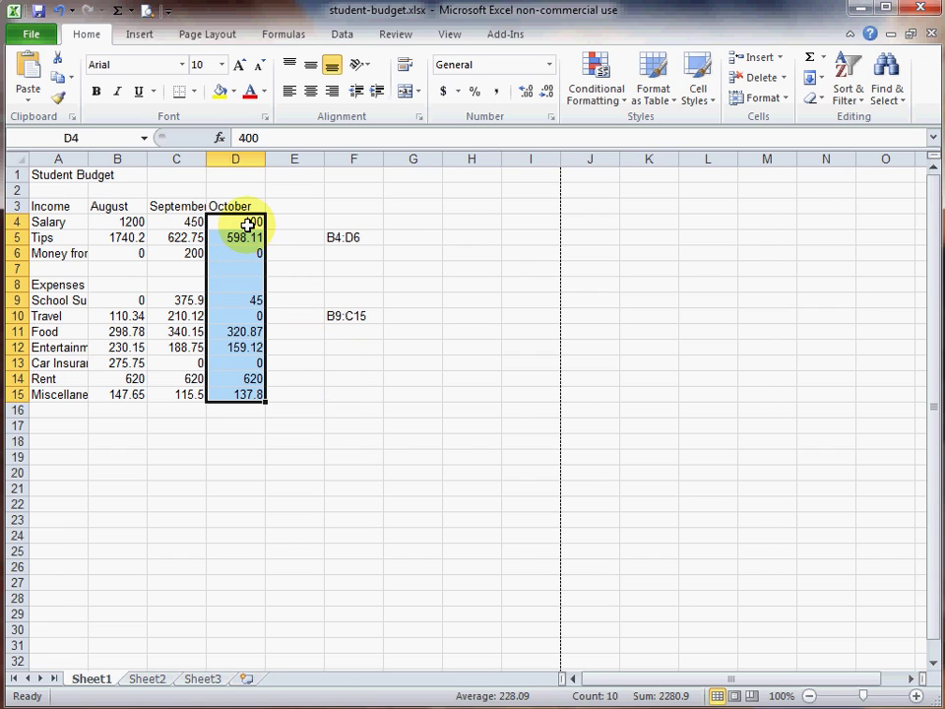
left_click(343, 363)
type("d4")
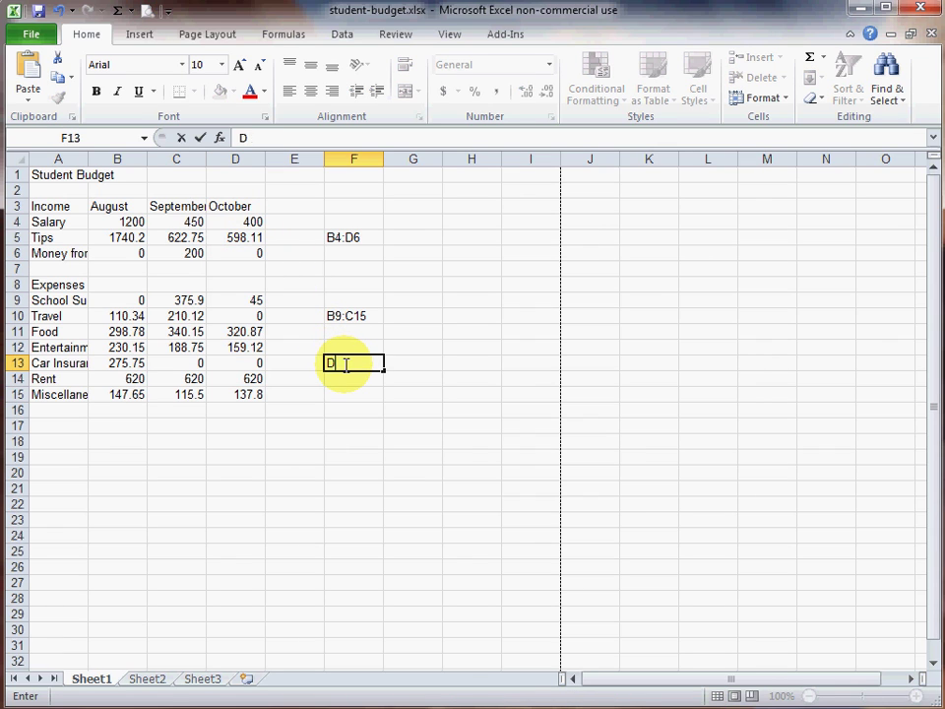
type(":d15")
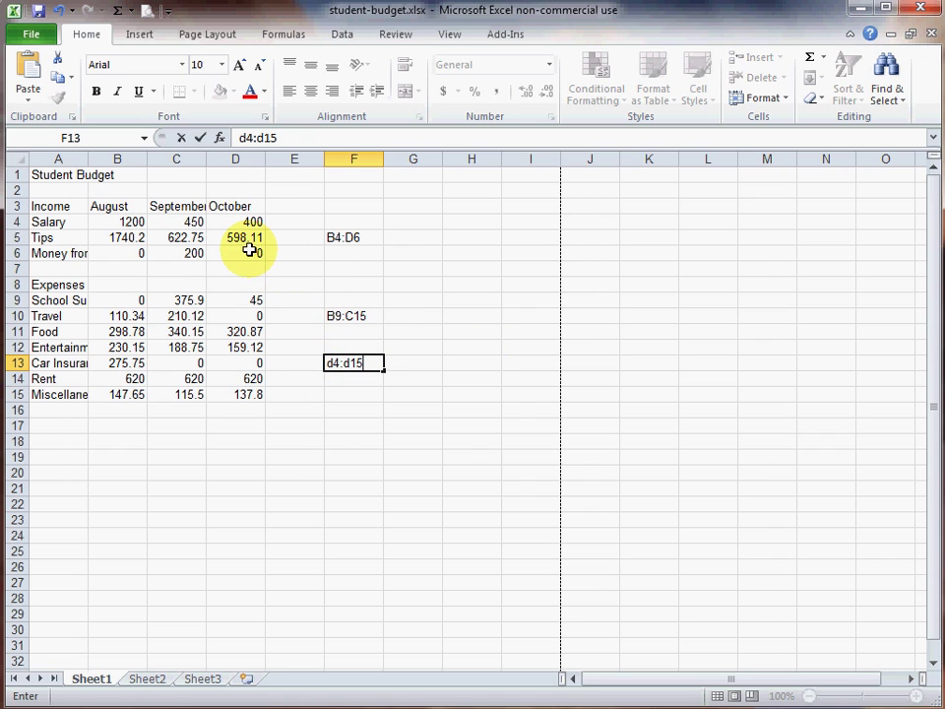
left_click_drag(248, 221, 253, 393)
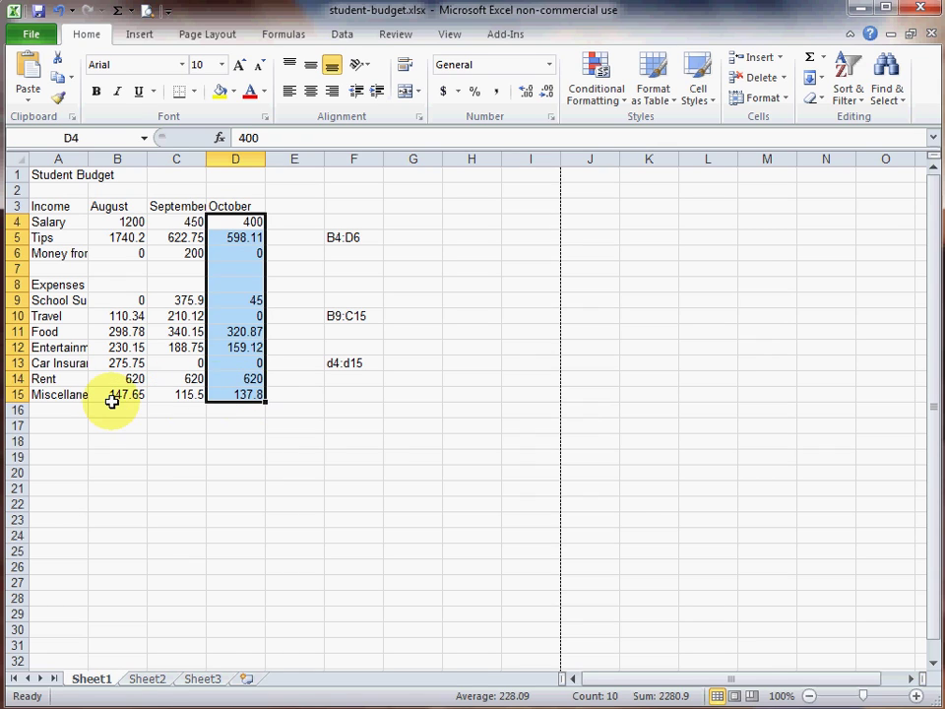
Step: Select the Rent figures B14:D14, enter the range reference b14:d14 in cell F14, and select that range again
left_click_drag(135, 380, 238, 384)
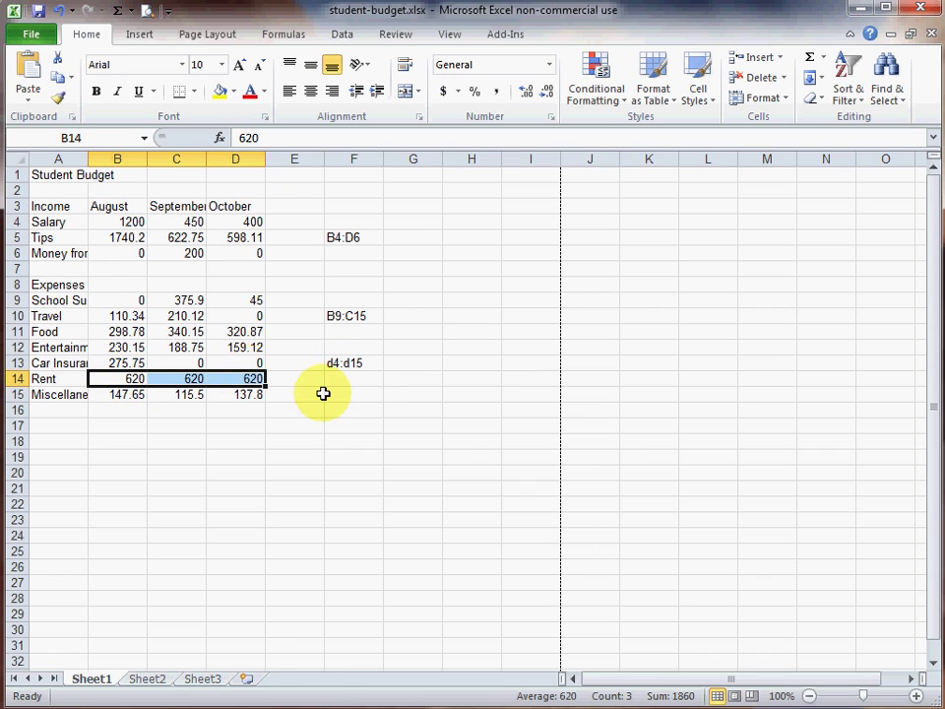
left_click(361, 379)
type("b")
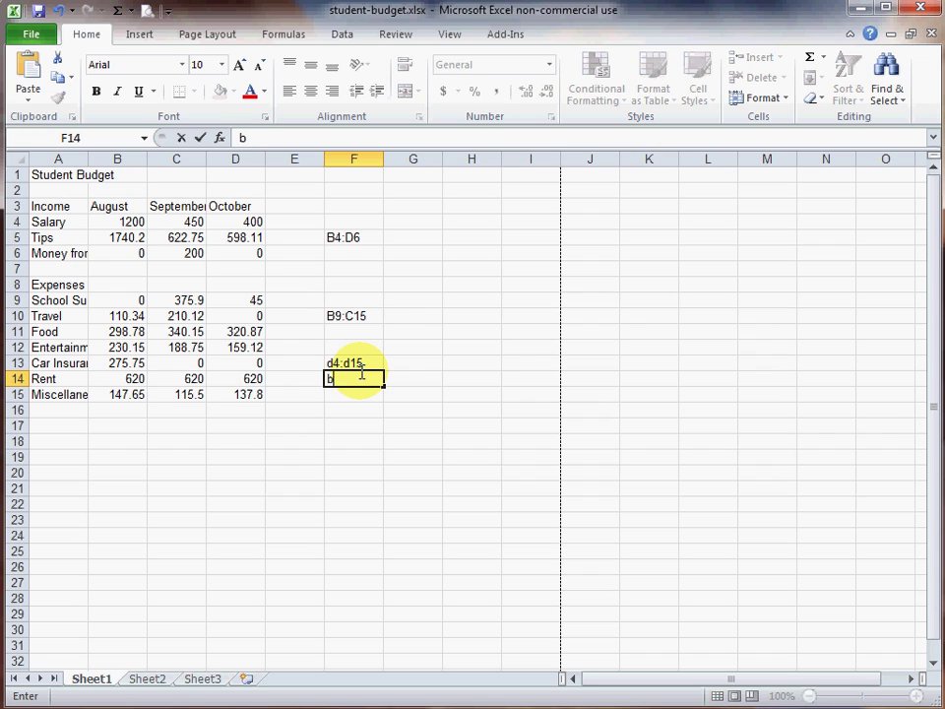
type("14:d14")
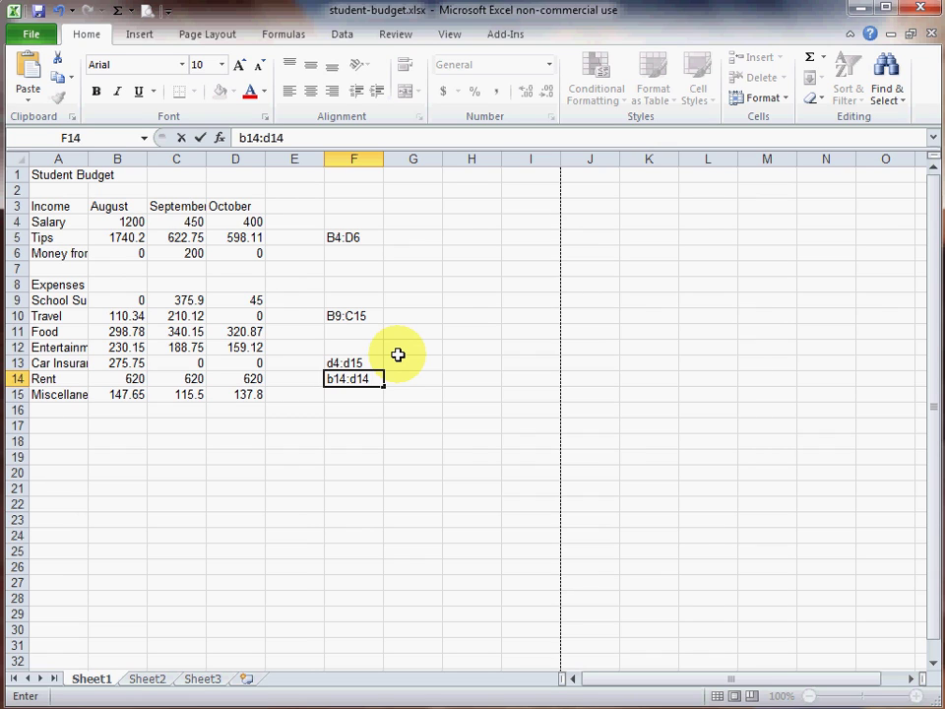
key("Return")
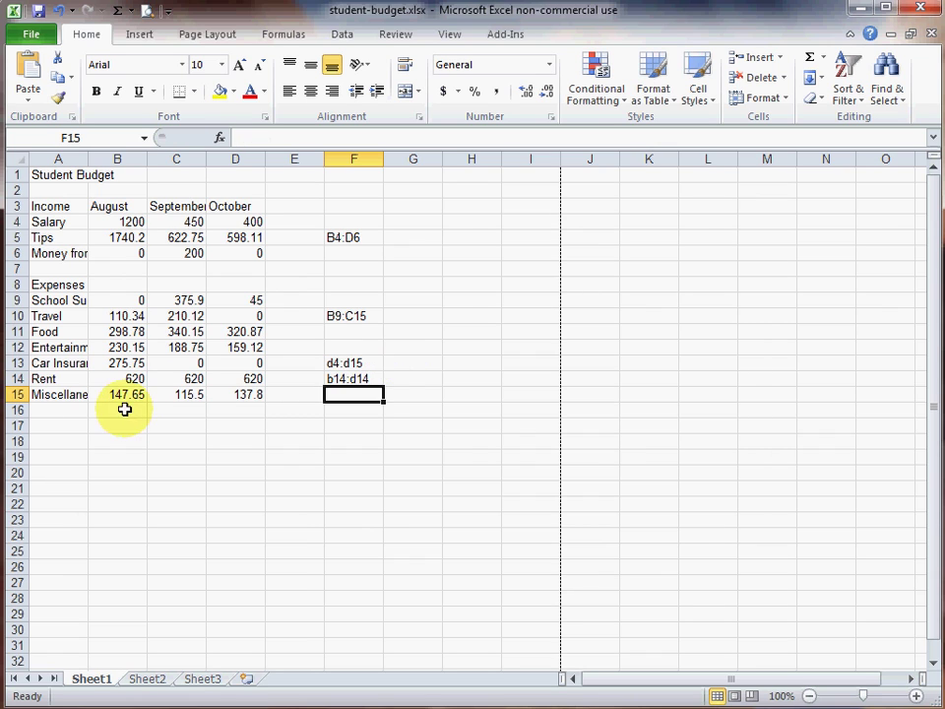
left_click(133, 379)
left_click_drag(133, 379, 223, 379)
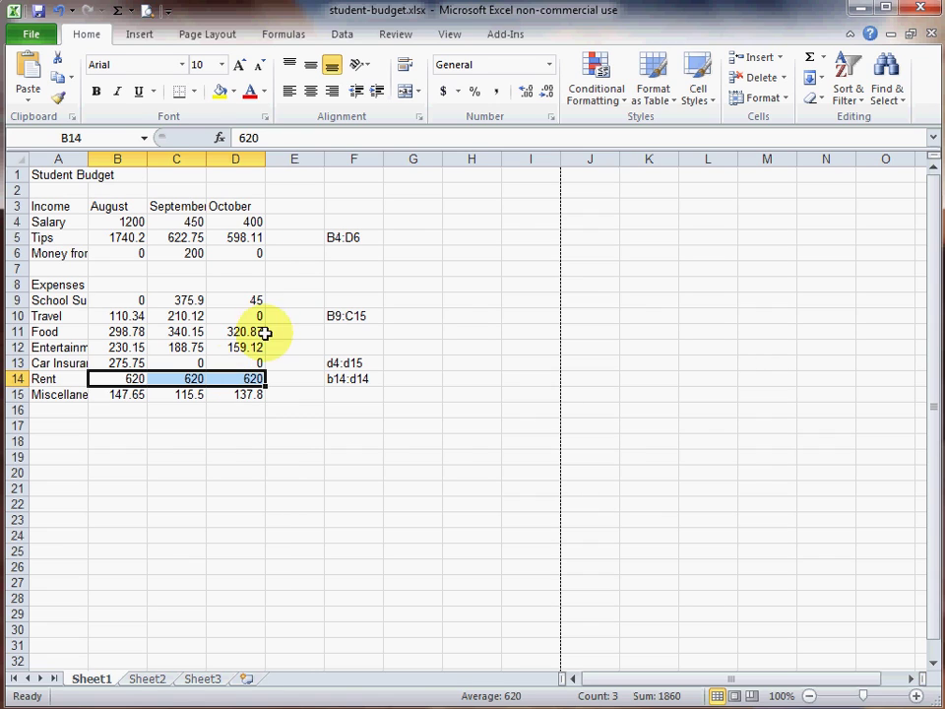
Step: Clear the range references entered in cells F5 through F14
left_click_drag(342, 234, 342, 378)
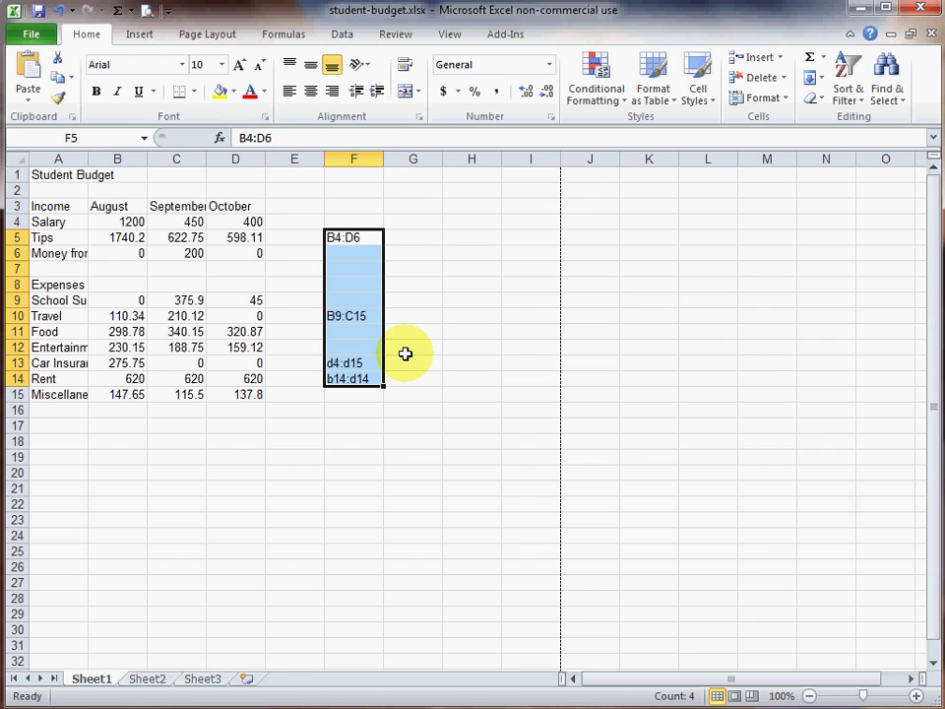
key("Delete")
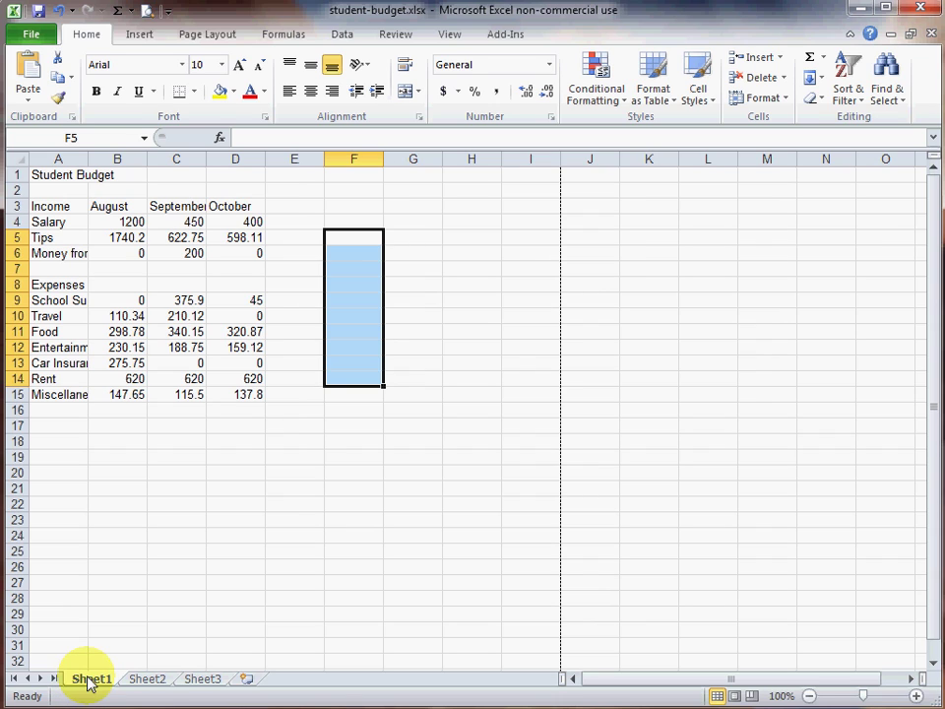
Step: View the worksheets Sheet2 and Sheet3 by switching back and forth between them and Sheet1, ending on Sheet1
left_click(151, 680)
left_click(193, 680)
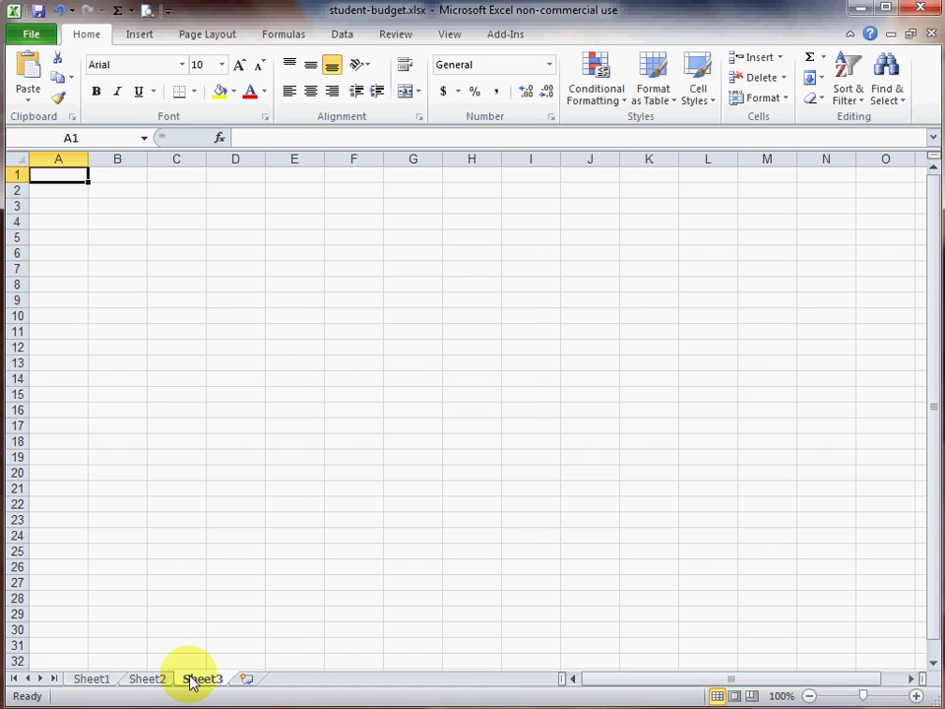
left_click(148, 680)
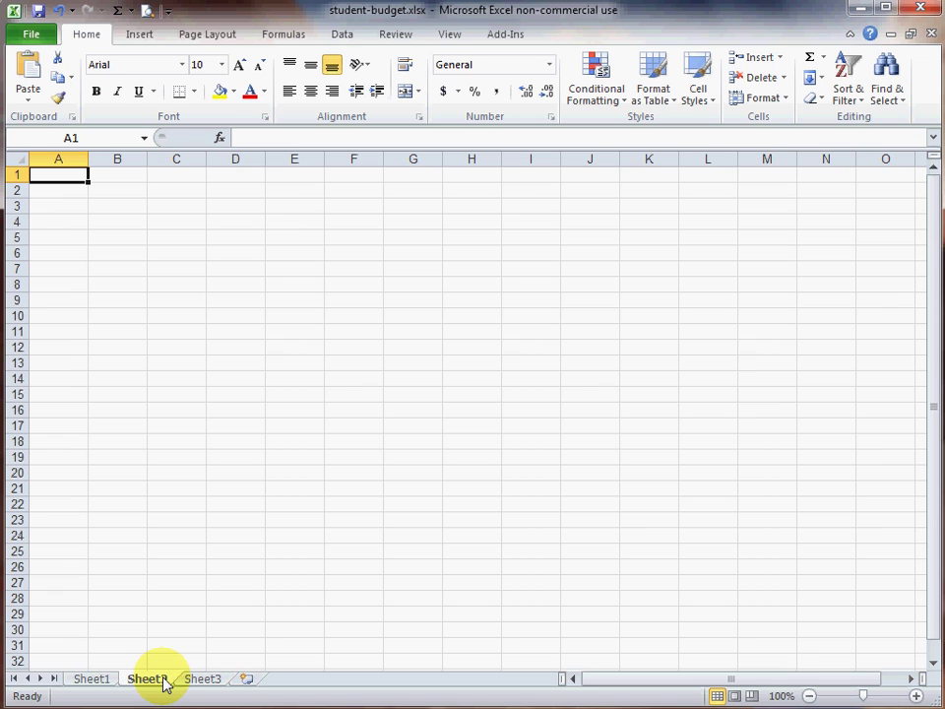
left_click(91, 681)
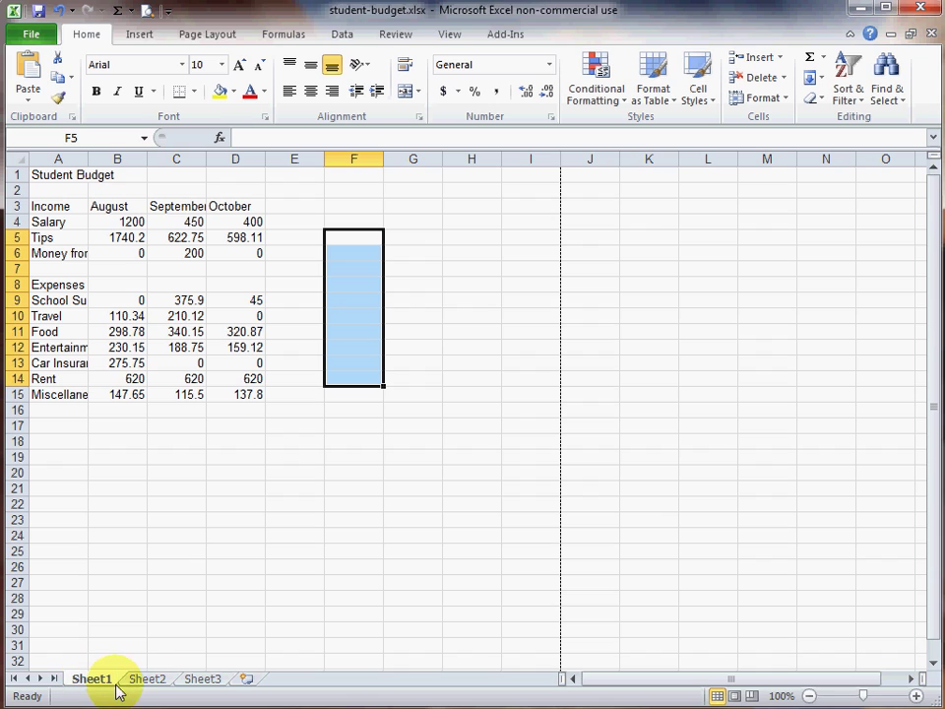
left_click(148, 684)
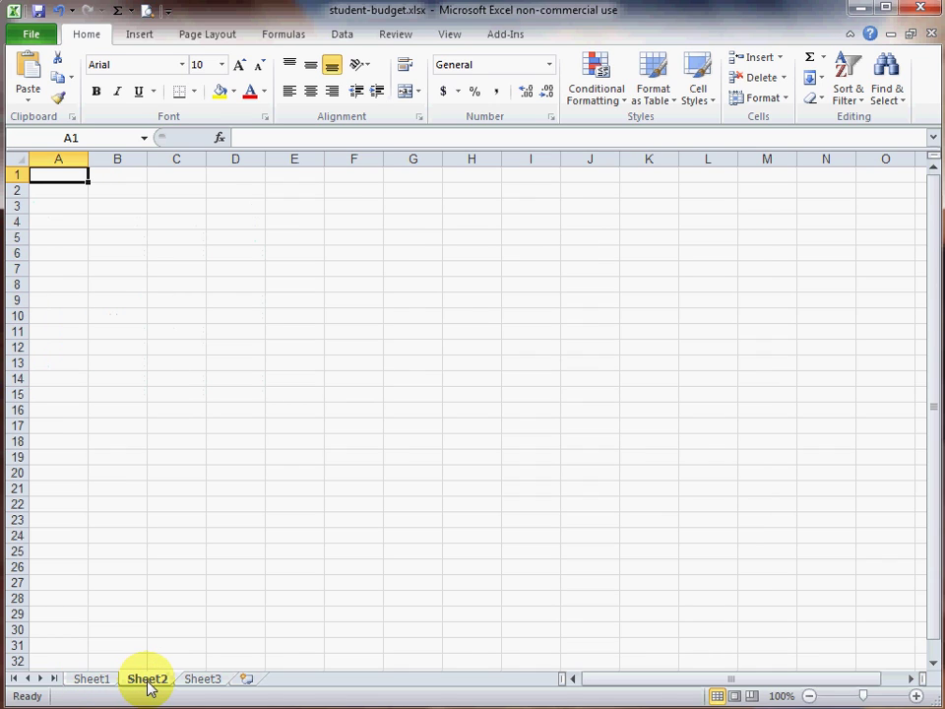
left_click(199, 682)
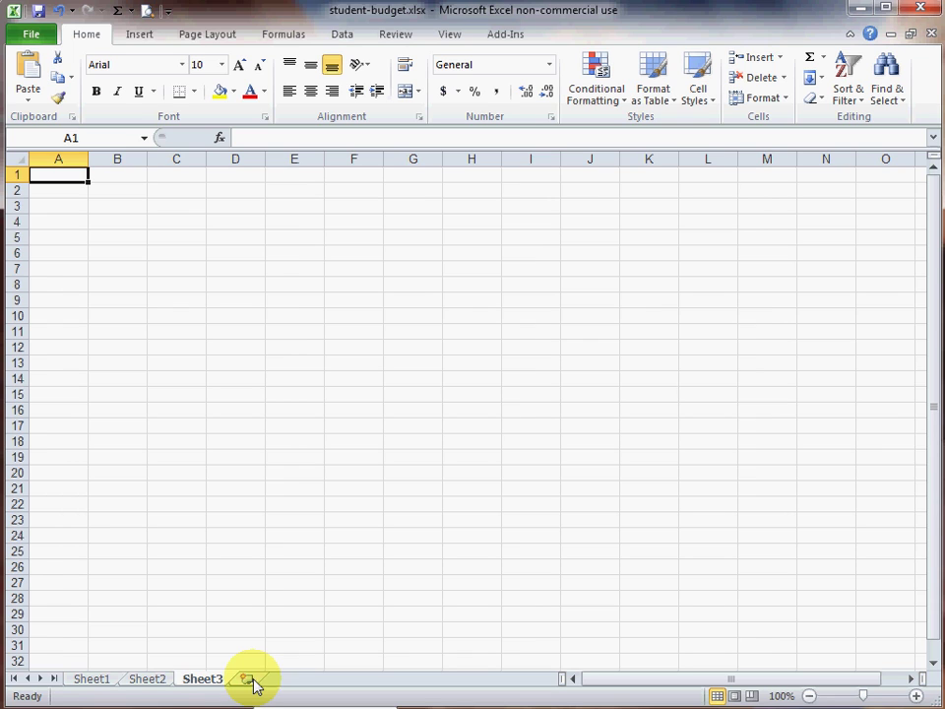
left_click(148, 679)
left_click(103, 679)
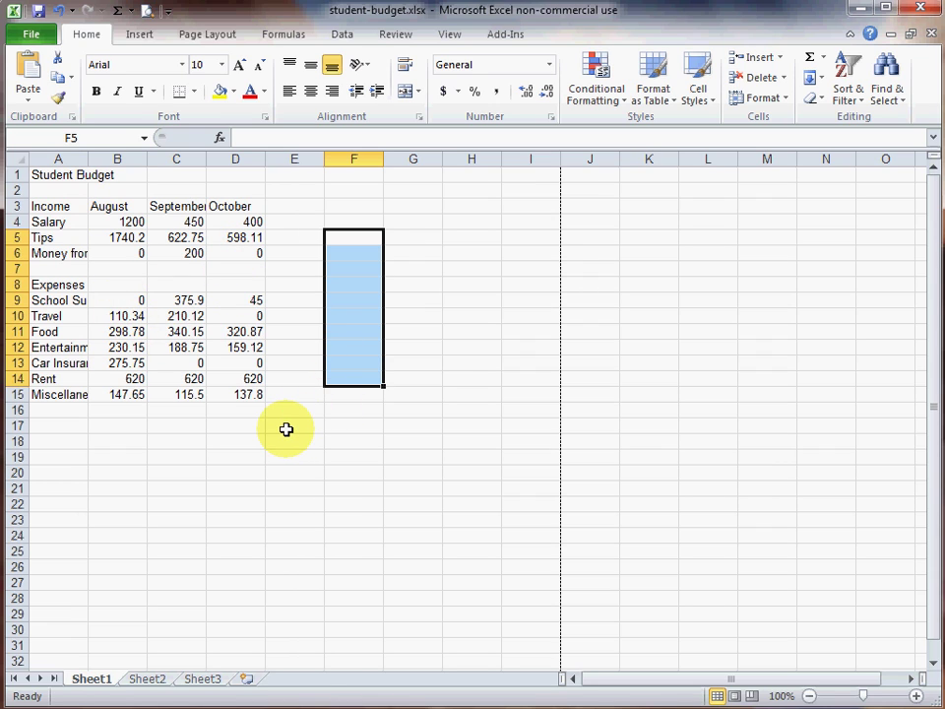
left_click(161, 678)
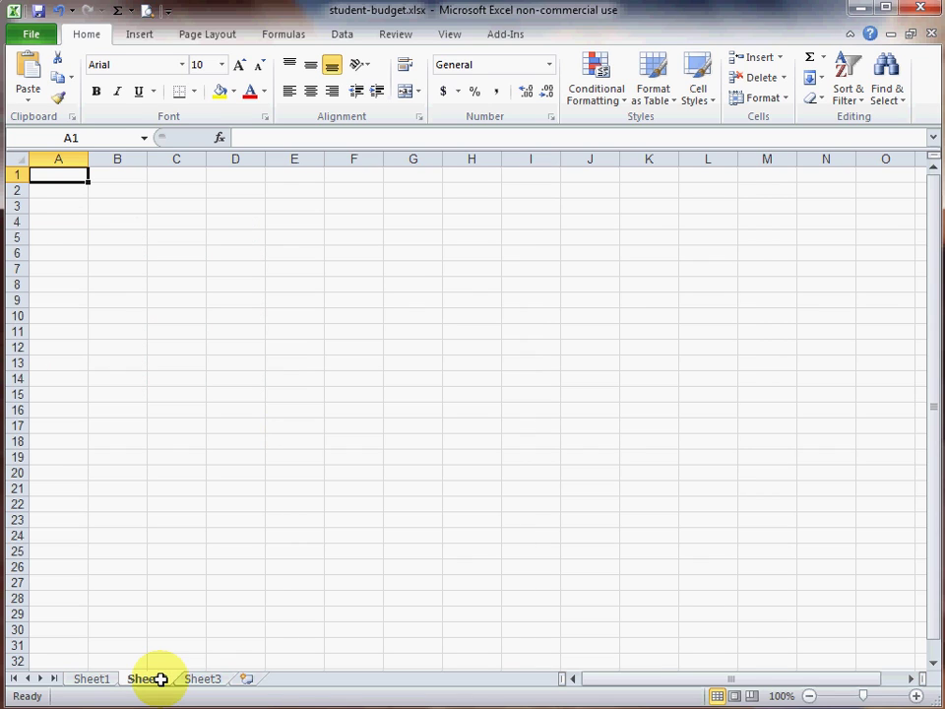
left_click(90, 678)
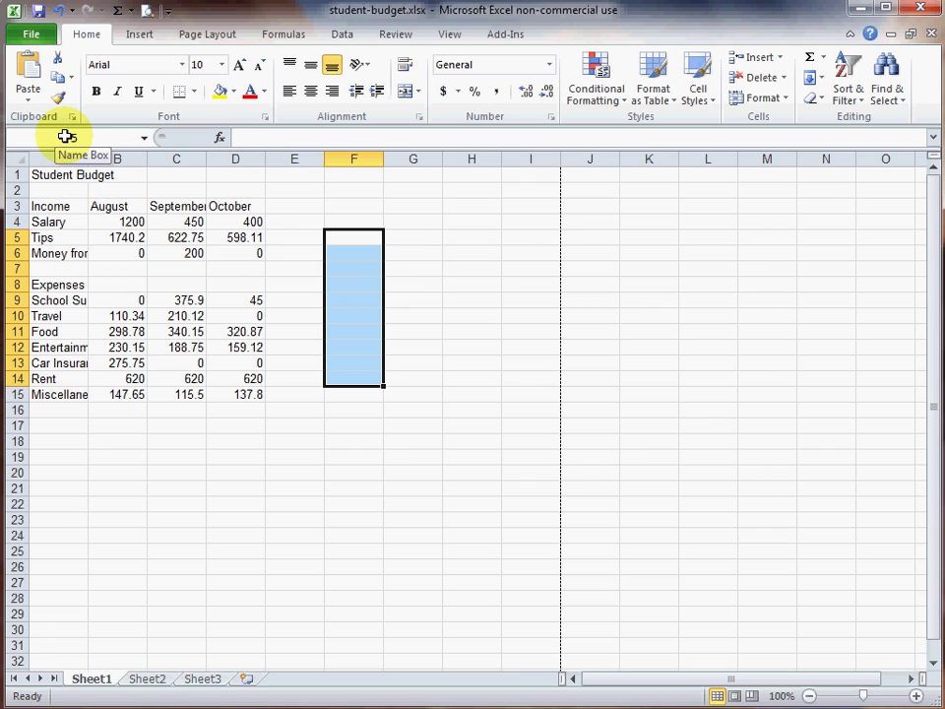
Step: Select the September Food figure in C11, and enter the number 1975 in cell F9, leaving F9 selected
left_click(187, 335)
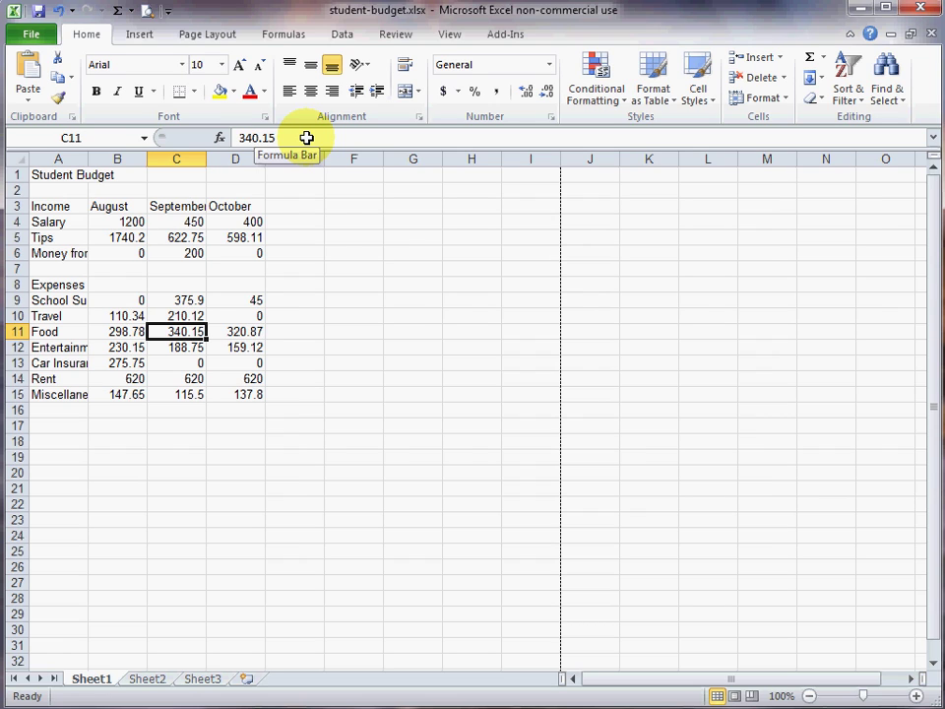
left_click(354, 303)
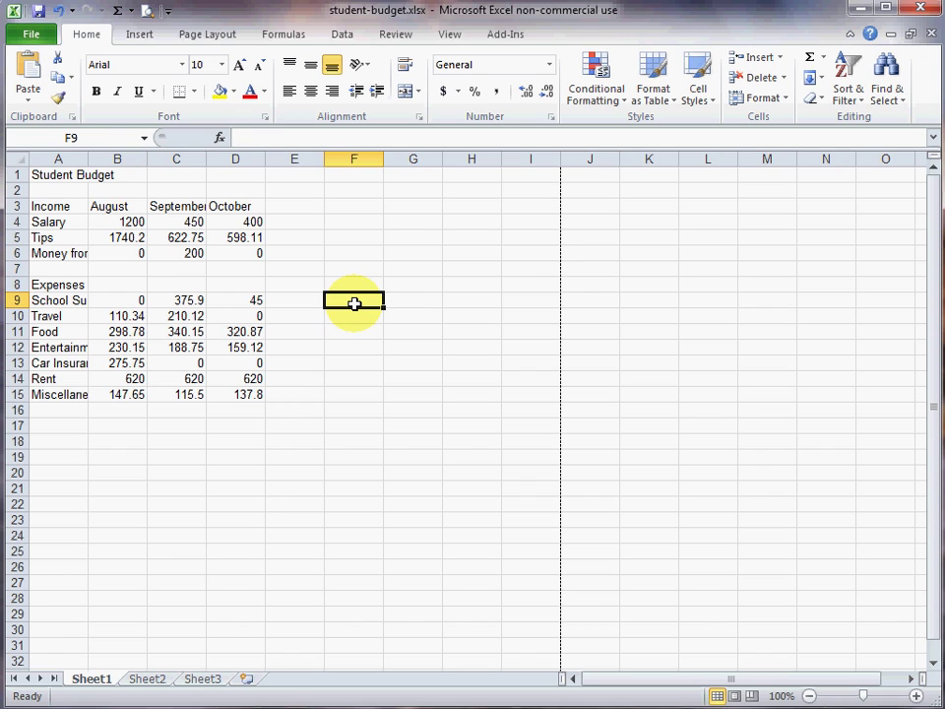
type("1975")
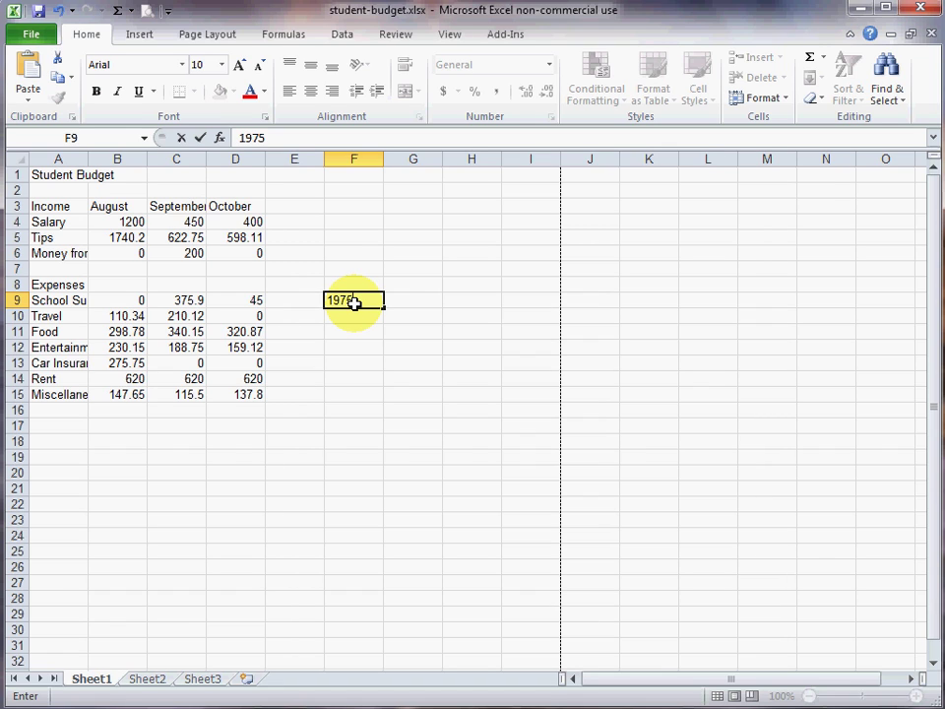
left_click(430, 264)
left_click(371, 302)
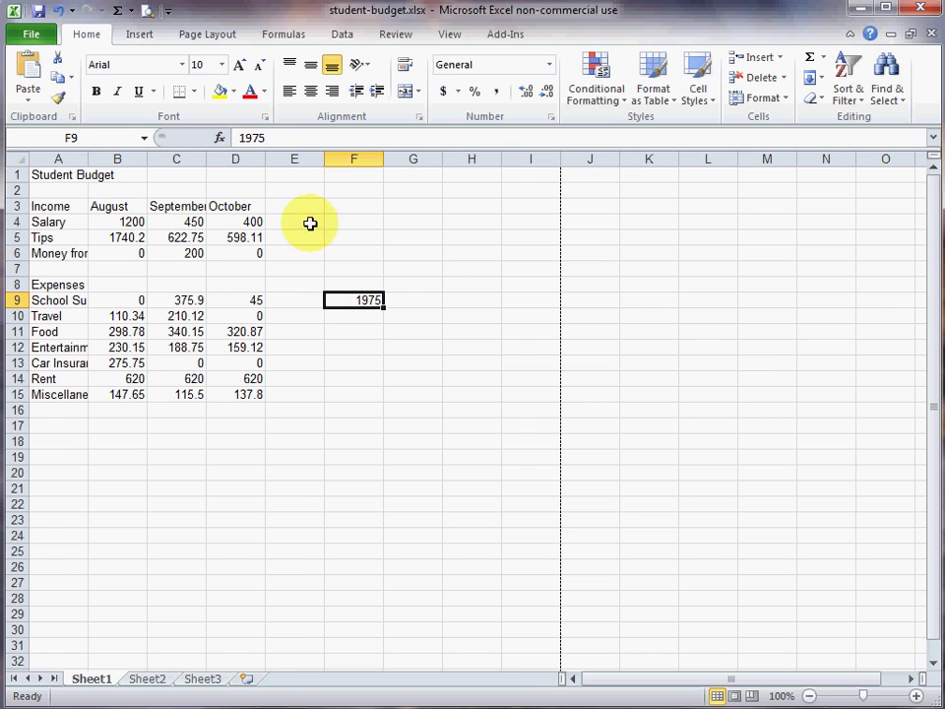
Step: Enter the text Disco Era in cell F4, and move the selection down to cell F6
left_click(371, 222)
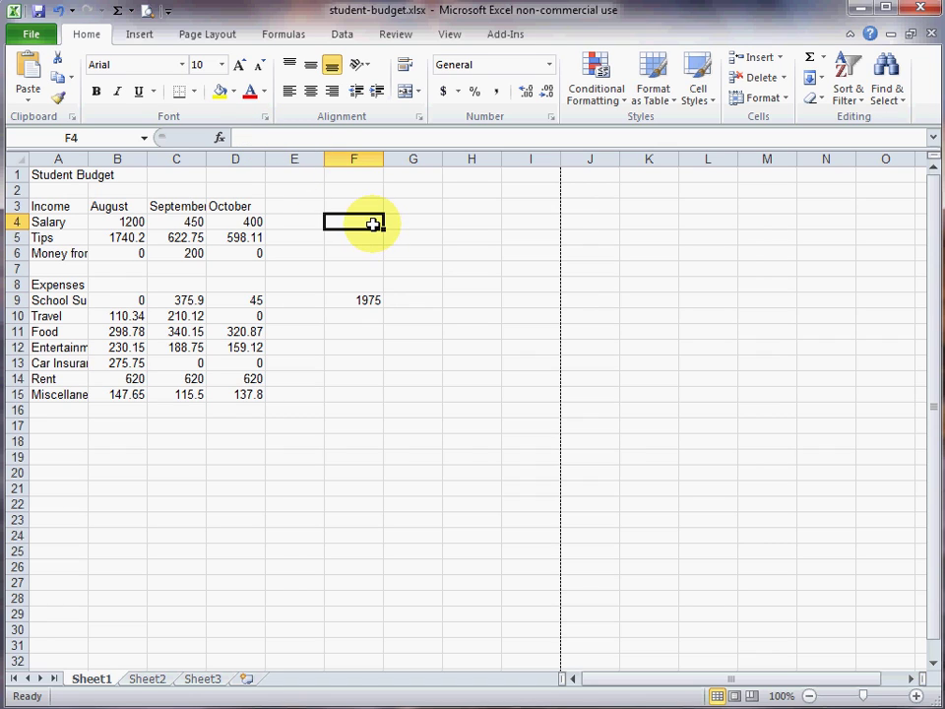
left_click(315, 136)
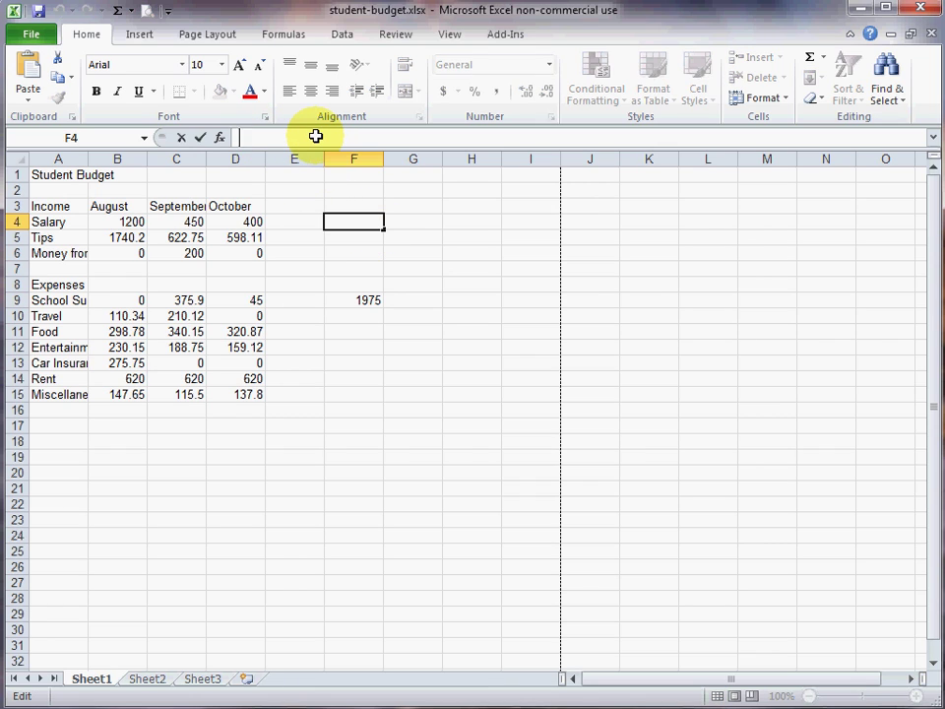
type("Disco Ero")
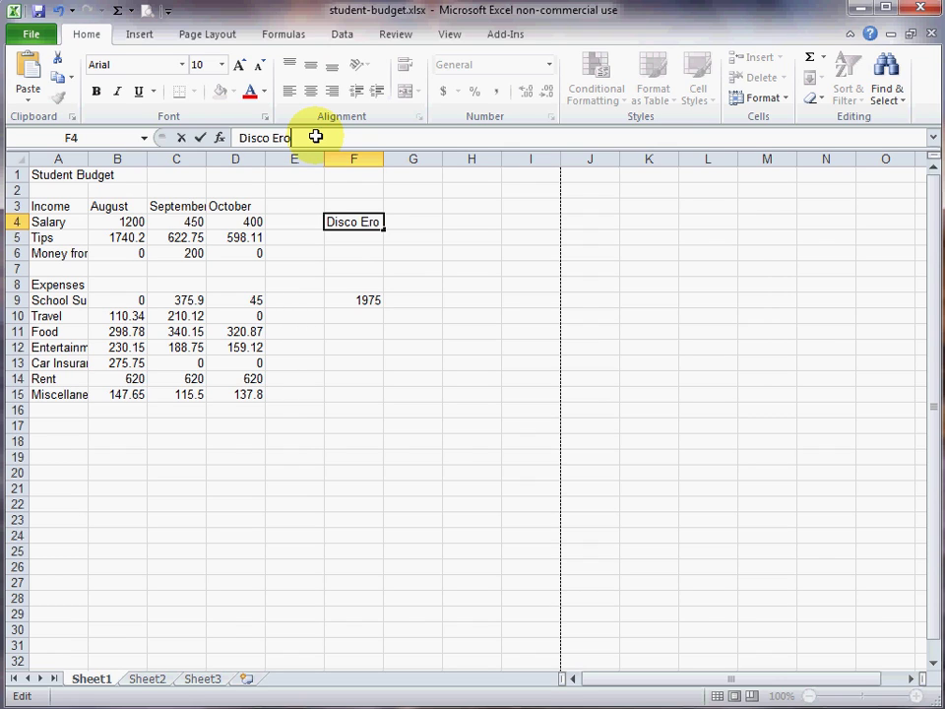
key("BackSpace")
type("a")
left_click(198, 138)
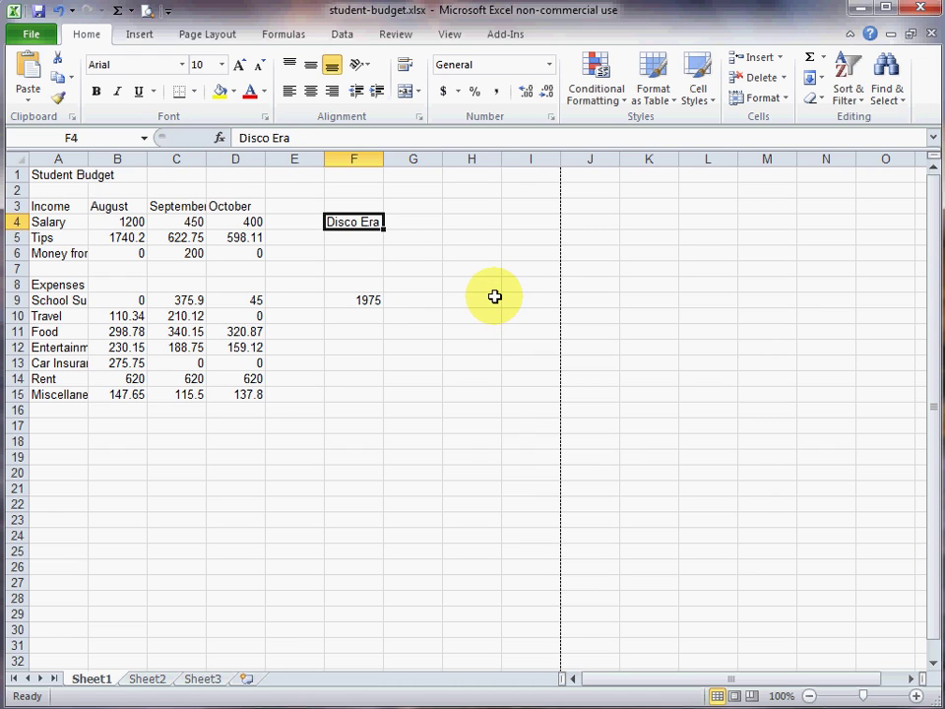
key("Down")
key("Down")
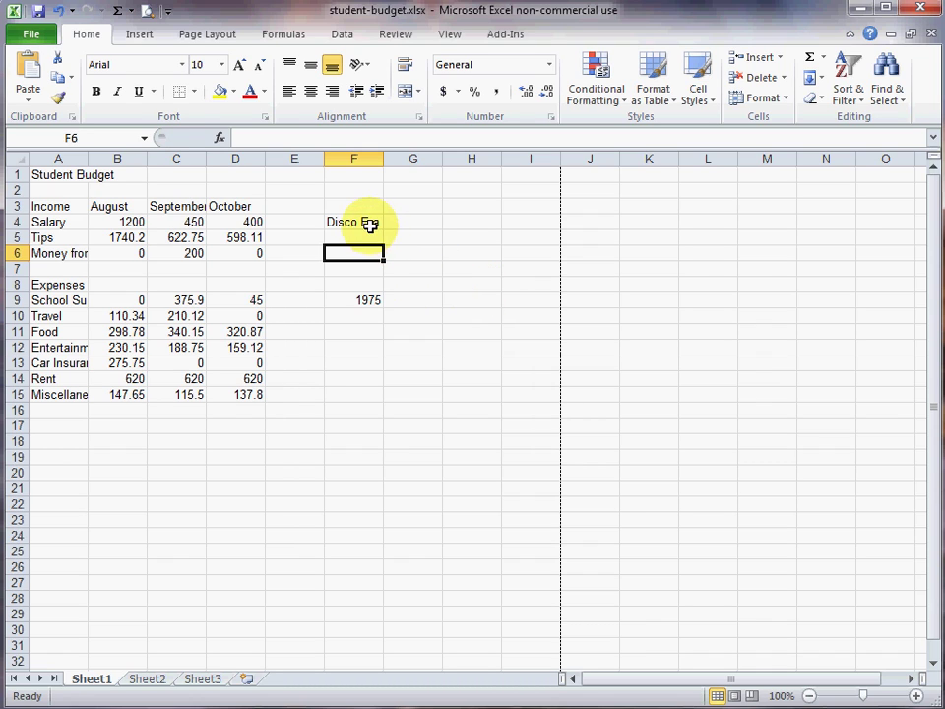
Step: Edit the October Tips figure in D5 to 598.12, and undo that change
left_click(249, 240)
double_click(249, 240)
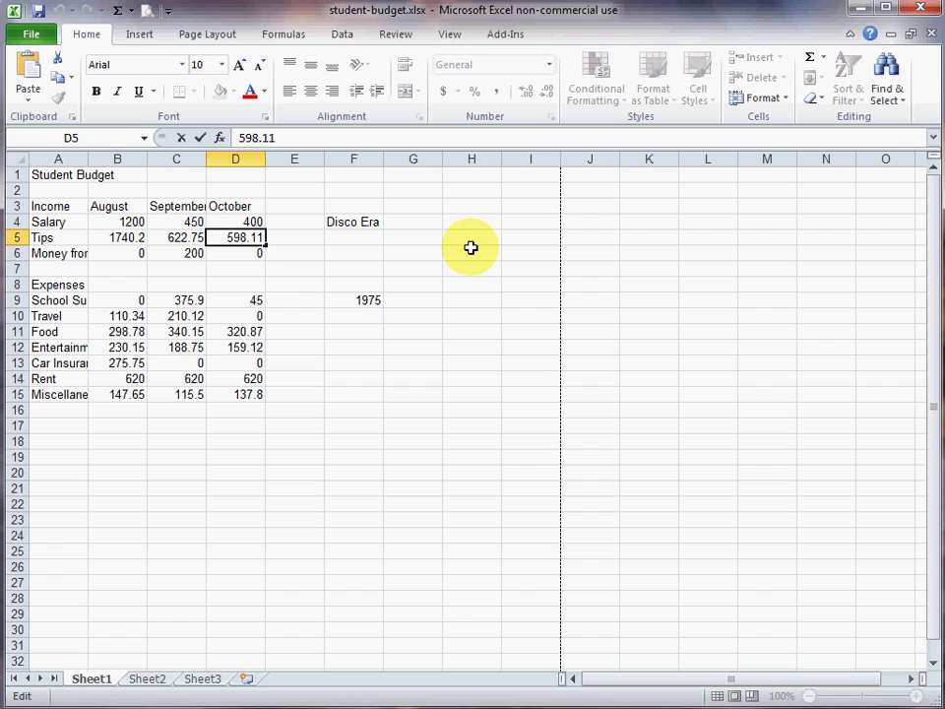
key("Left")
key("Right")
key("Right")
key("Right")
type("\\2")
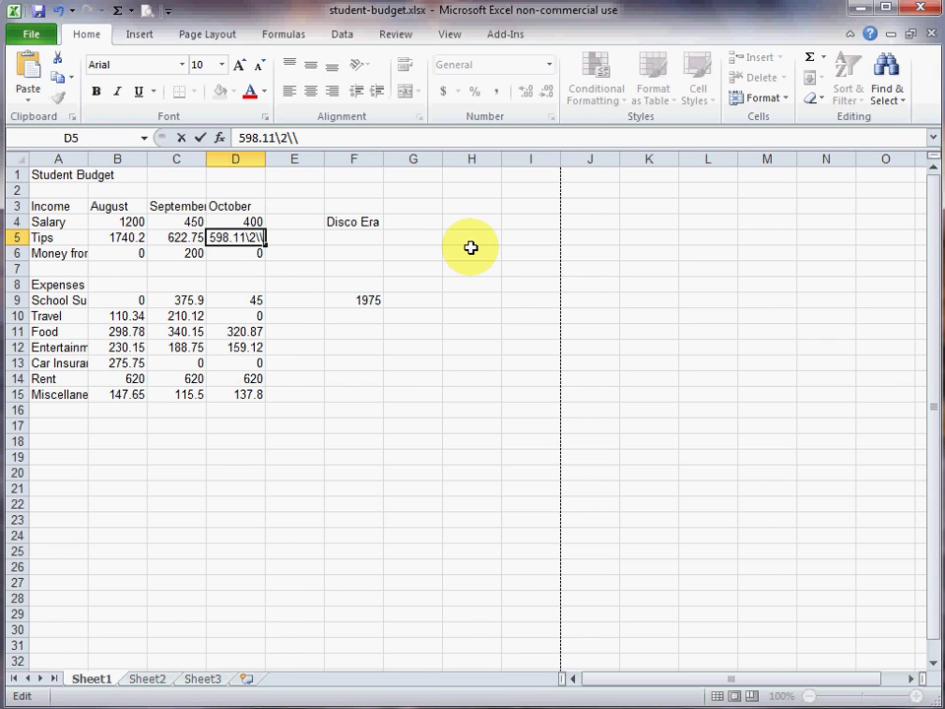
key("BackSpace")
key("BackSpace")
key("BackSpace")
type("2")
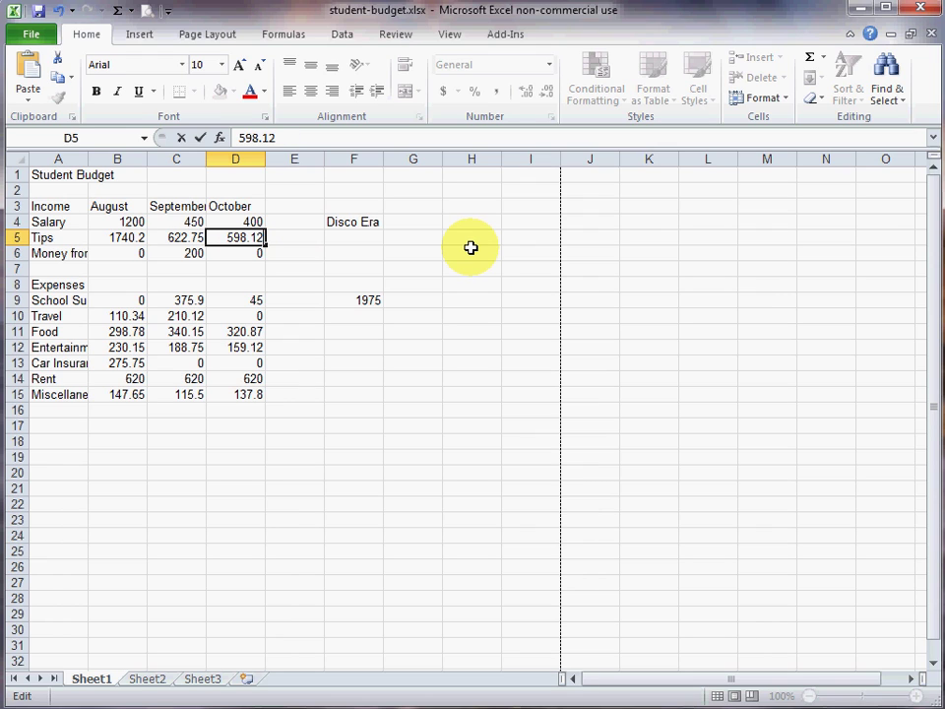
key("Return")
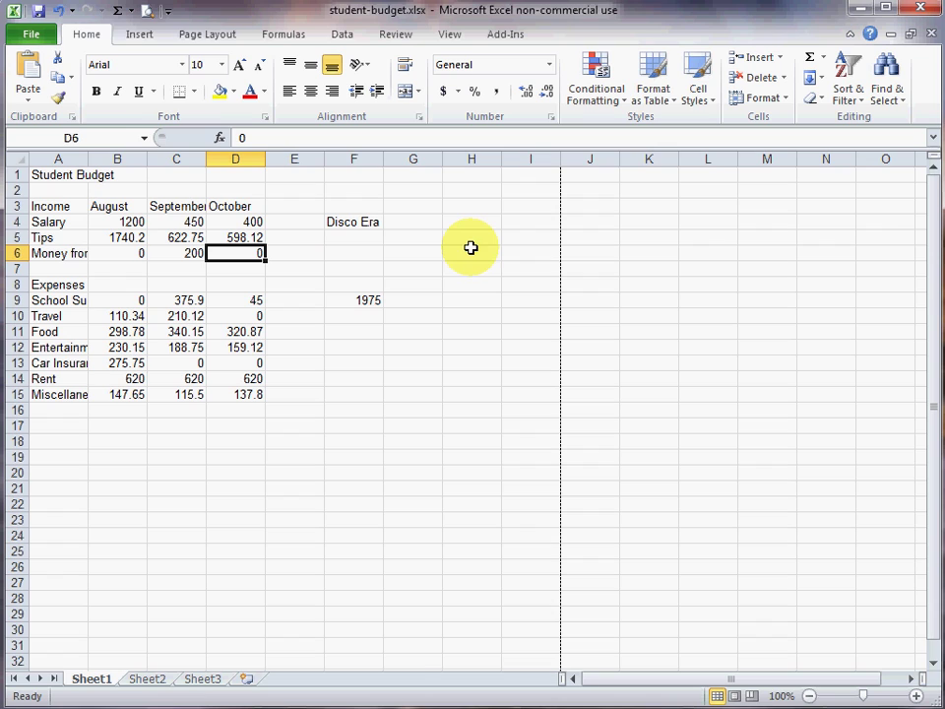
left_click(53, 10)
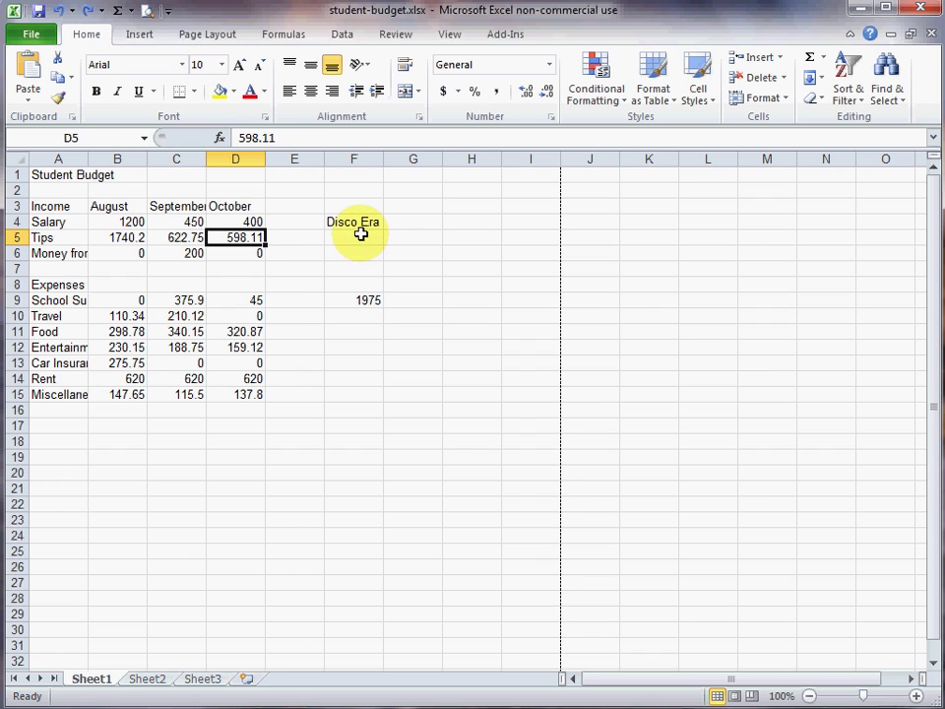
Step: Clear the contents of the range F4:F11
left_click_drag(363, 220, 363, 327)
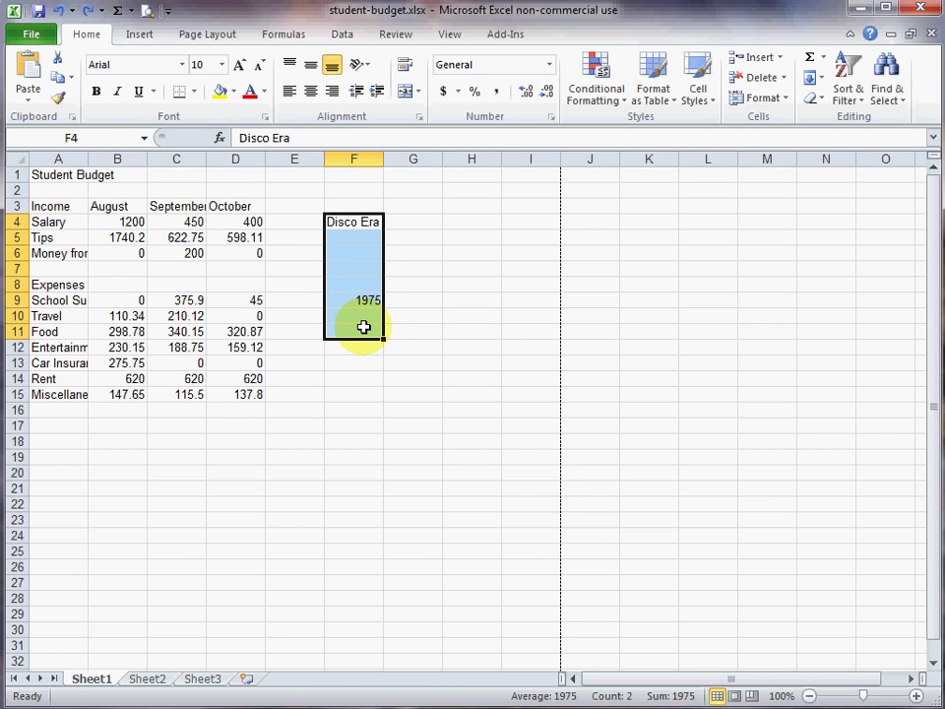
key("Delete")
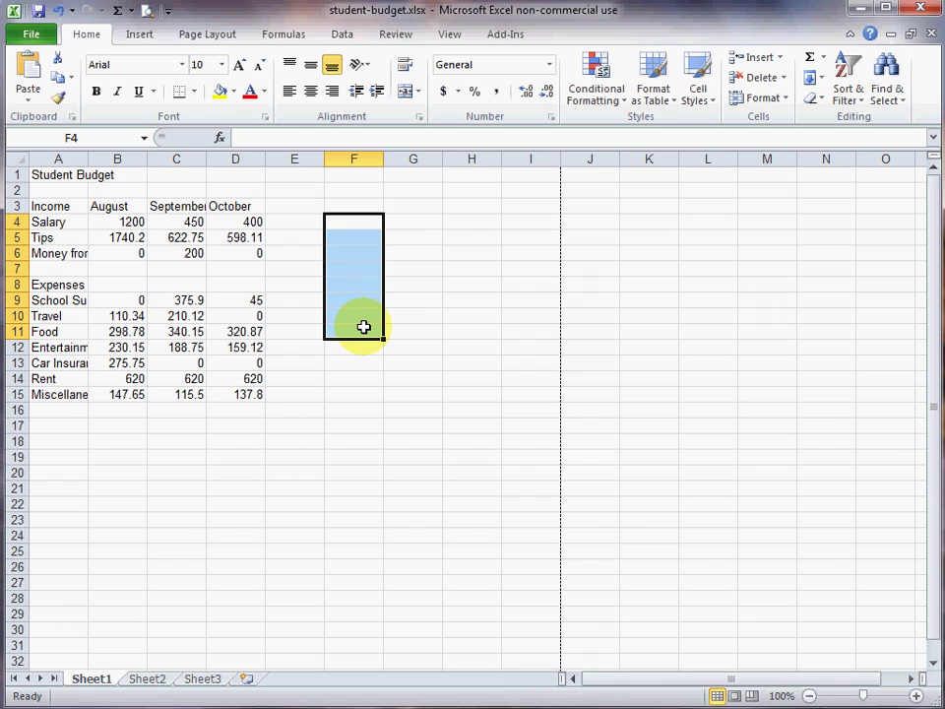